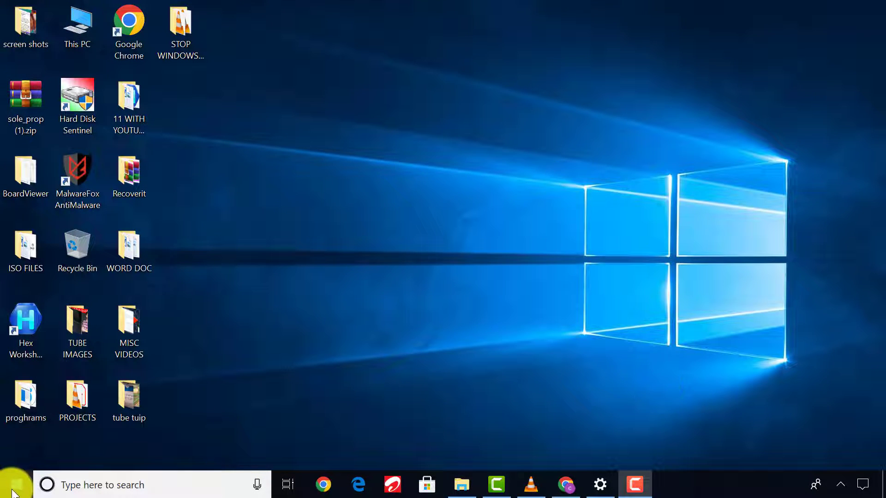
- Turn off the live tiles for the Calendar and Mail tiles in the Start menu
{"action": "left_click", "coordinate": [14, 488]}
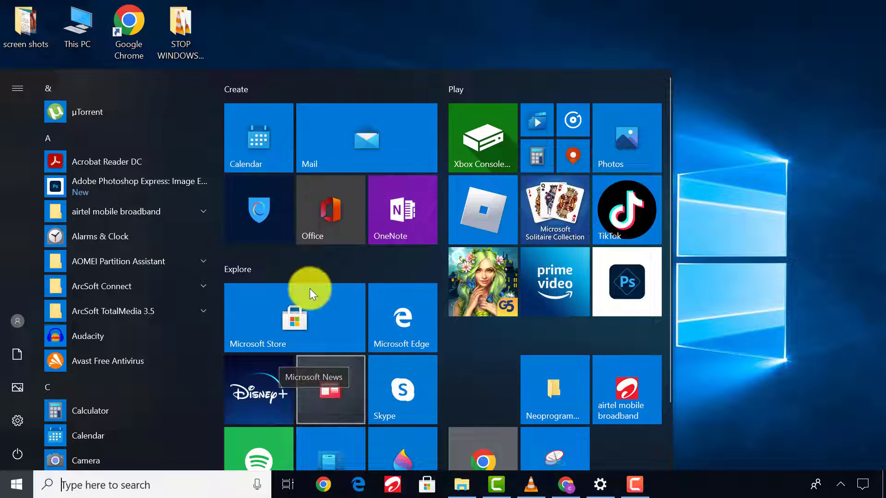
{"action": "right_click", "coordinate": [256, 138]}
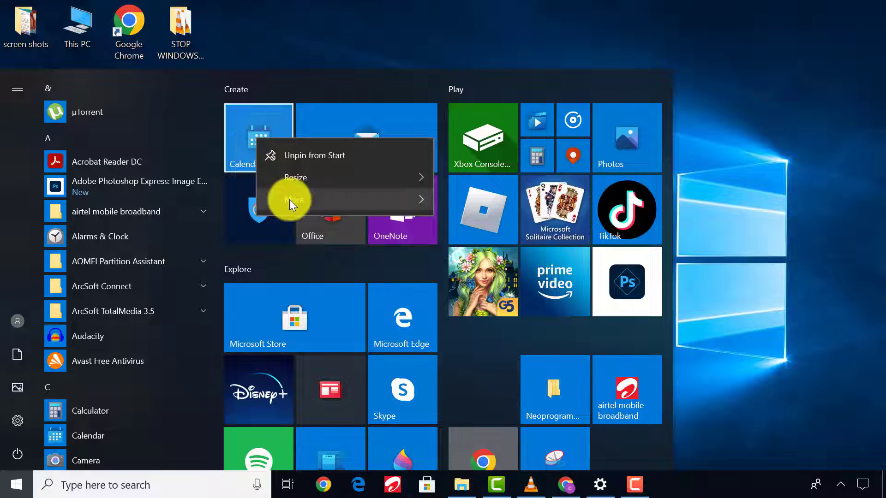
{"action": "mouse_move", "coordinate": [290, 199]}
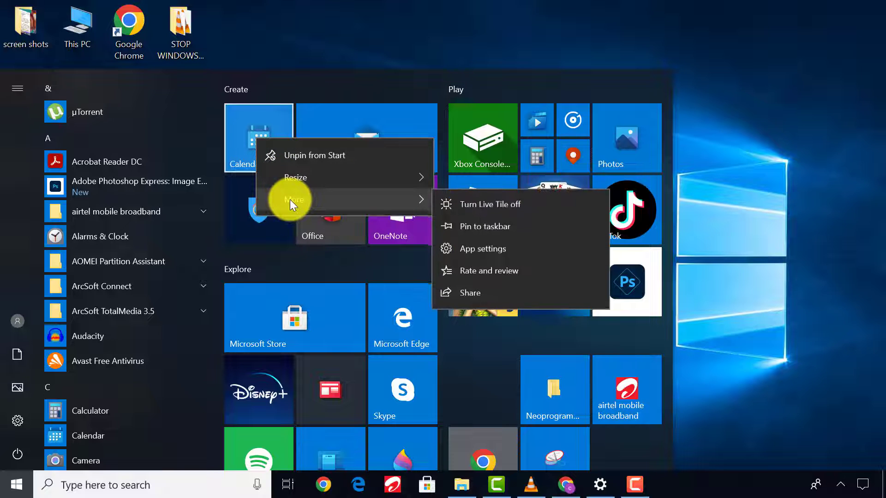
{"action": "left_click", "coordinate": [495, 209]}
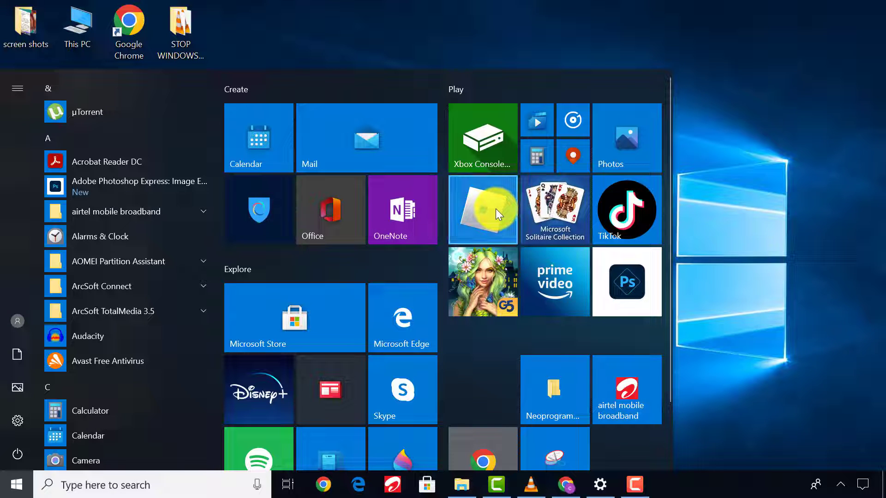
{"action": "right_click", "coordinate": [327, 142]}
{"action": "left_click", "coordinate": [352, 201]}
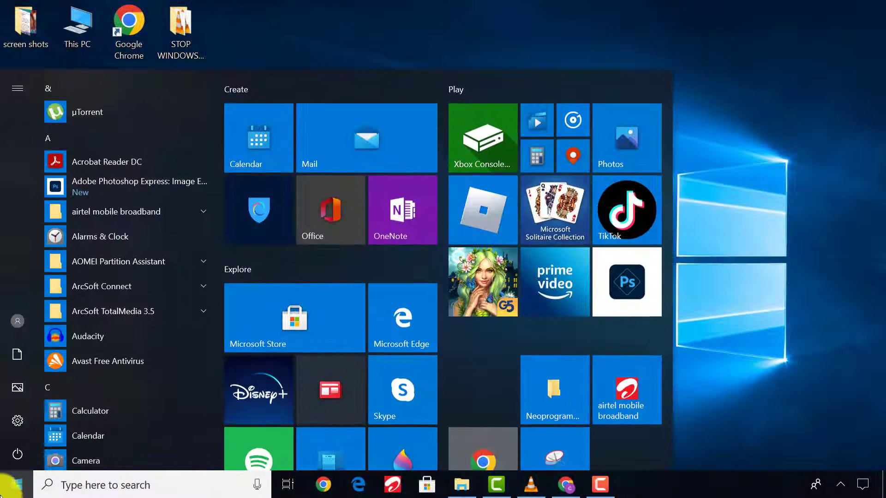
- Switch 'Let apps run in the background' Off under Privacy > Background apps
{"action": "left_click", "coordinate": [17, 421]}
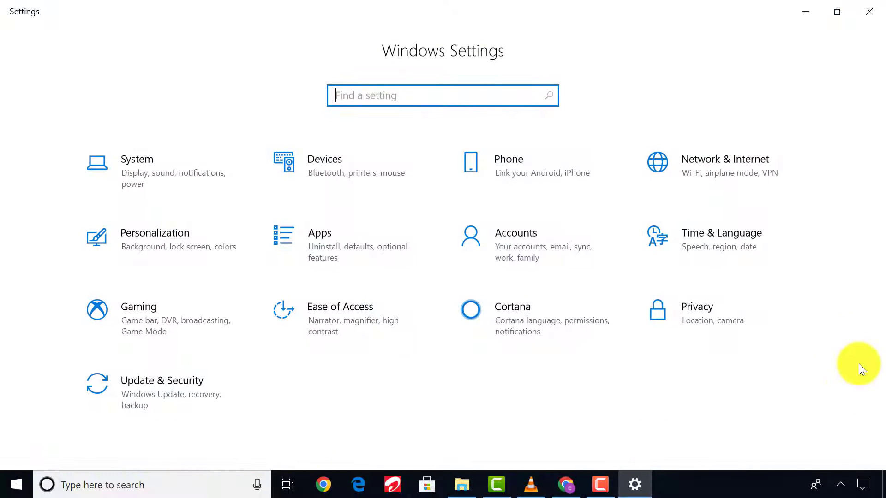
{"action": "left_click", "coordinate": [702, 317]}
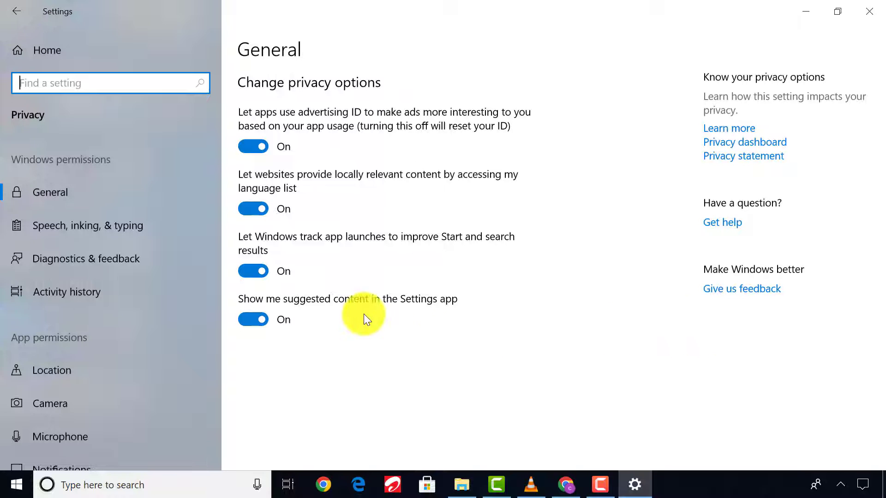
{"action": "scroll", "coordinate": [175, 261], "scroll_direction": "down", "scroll_amount": 5}
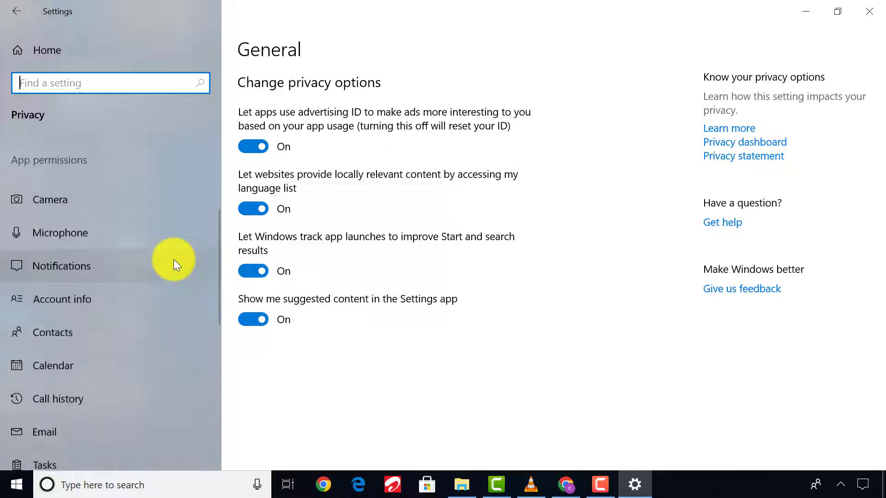
{"action": "scroll", "coordinate": [174, 259], "scroll_direction": "down", "scroll_amount": 5}
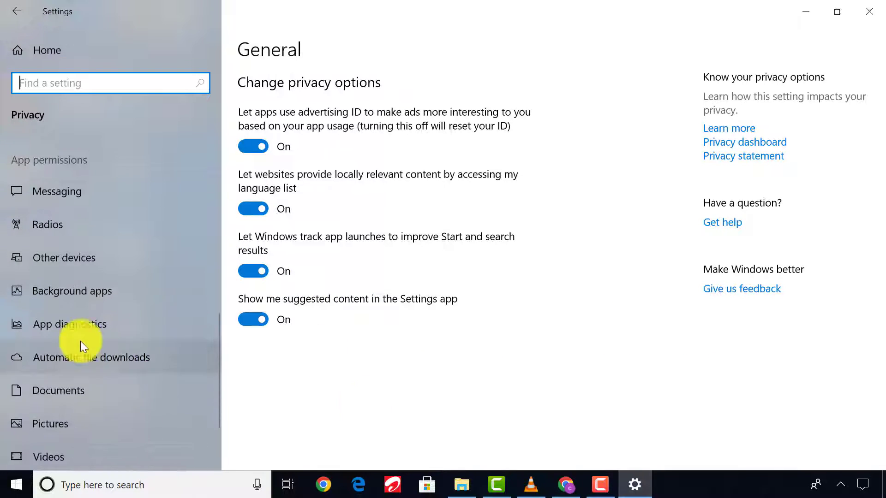
{"action": "left_click", "coordinate": [73, 295]}
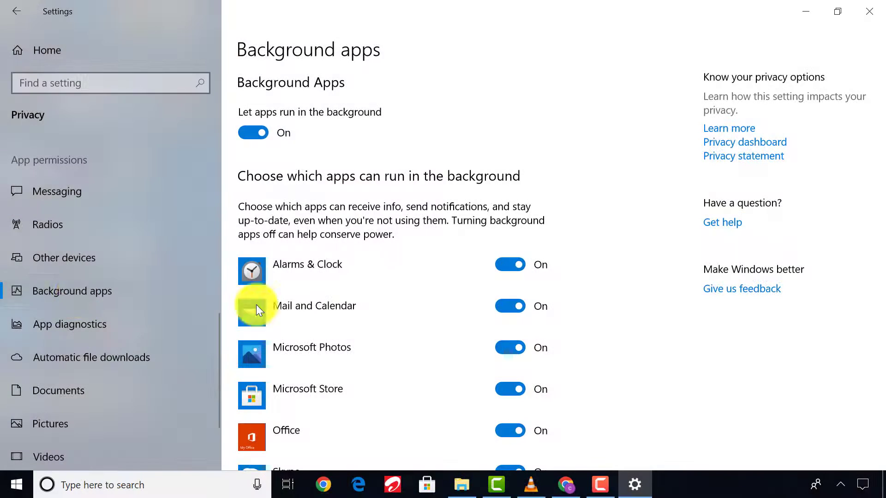
{"action": "scroll", "coordinate": [450, 251], "scroll_direction": "down", "scroll_amount": 3}
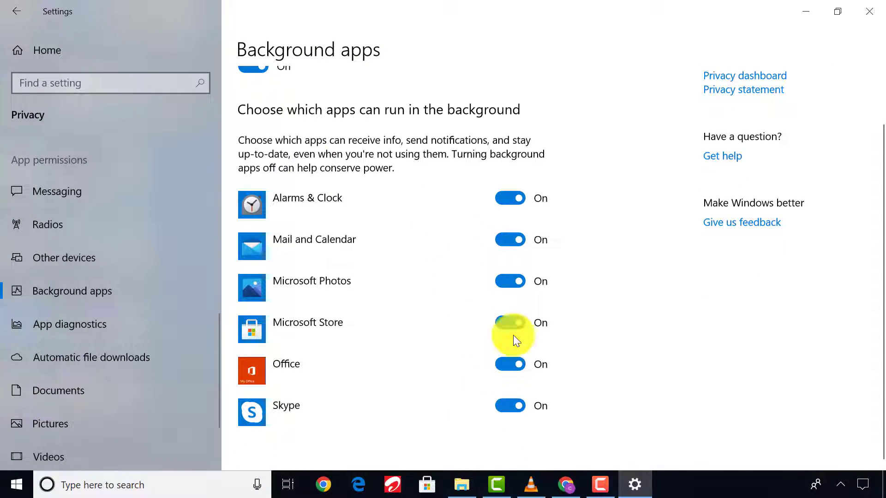
{"action": "scroll", "coordinate": [489, 180], "scroll_direction": "up", "scroll_amount": 3}
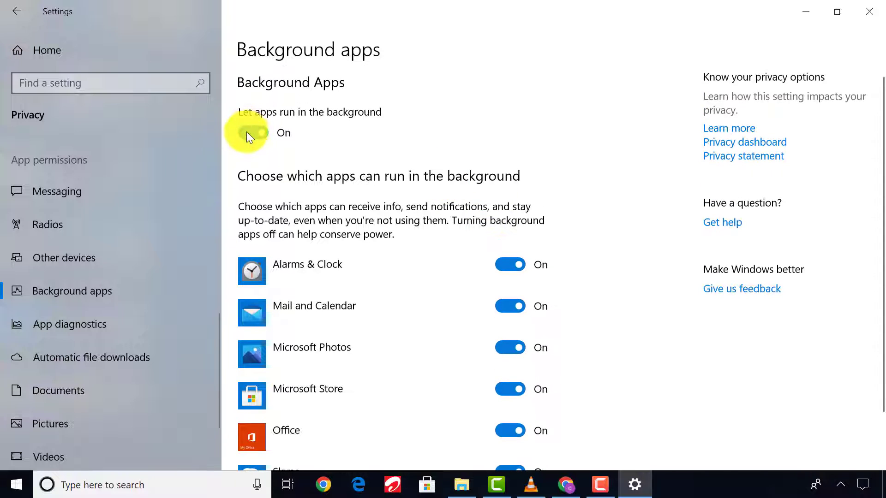
{"action": "left_click", "coordinate": [246, 132]}
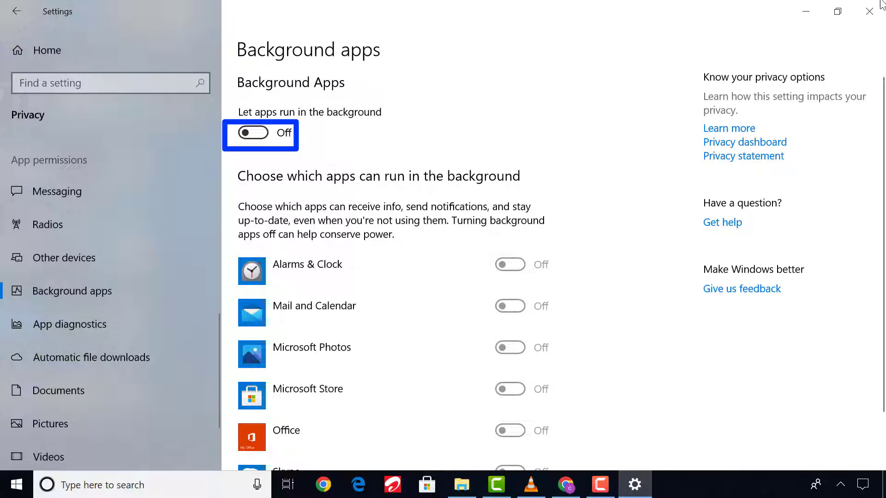
- Close and reopen Settings, then go to Network & Internet > Cellular
{"action": "left_click", "coordinate": [869, 12]}
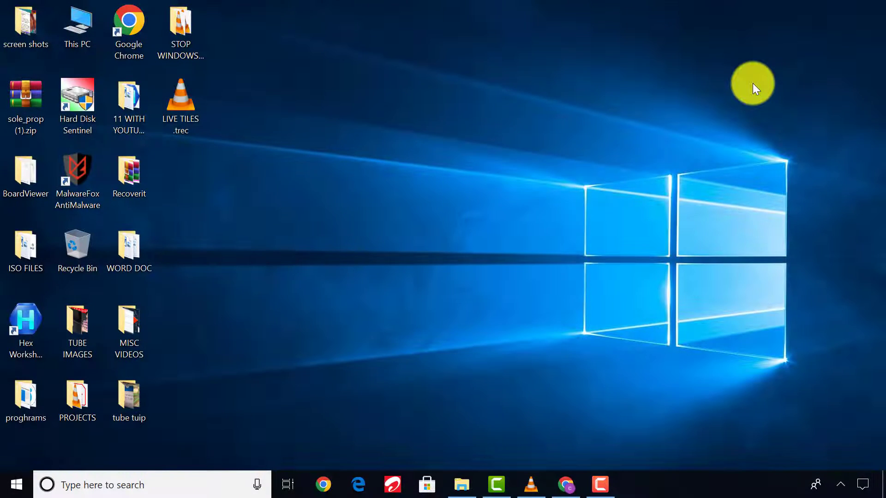
{"action": "left_click", "coordinate": [5, 490]}
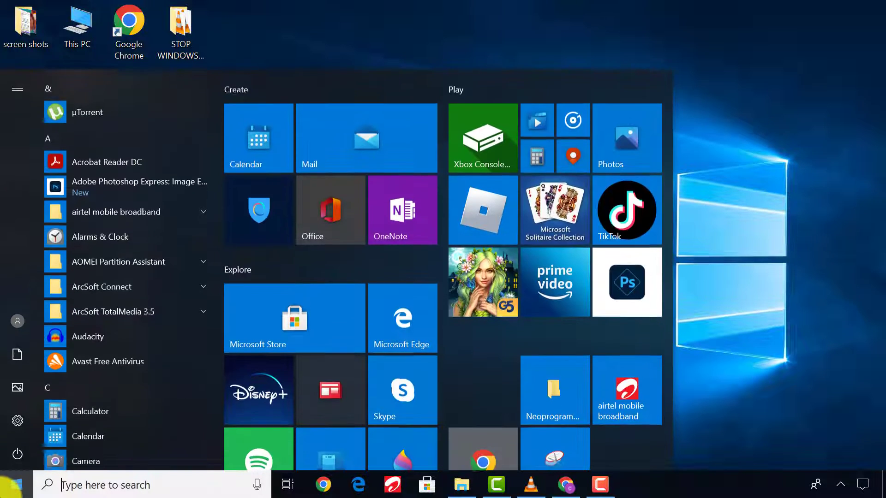
{"action": "left_click", "coordinate": [17, 421]}
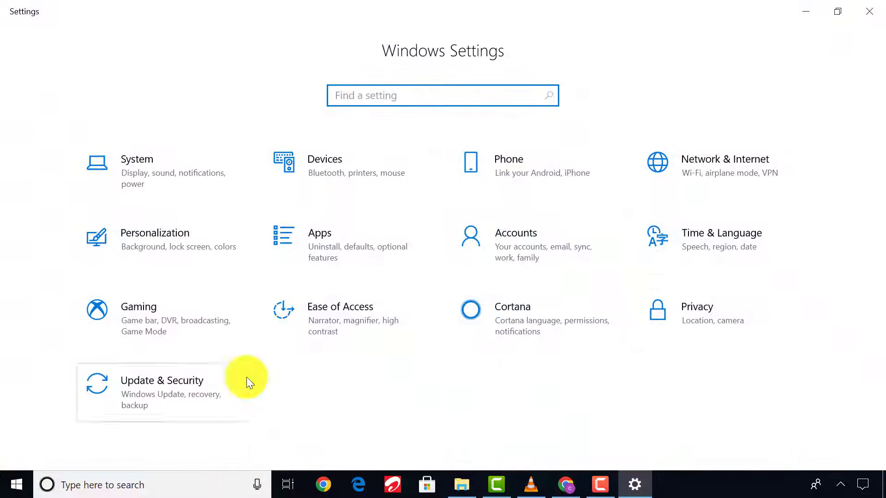
{"action": "left_click", "coordinate": [718, 164]}
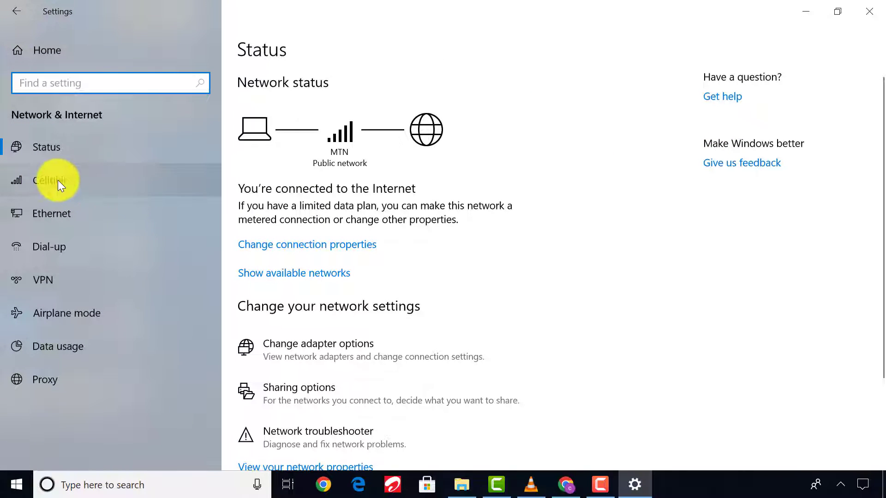
{"action": "left_click", "coordinate": [55, 184]}
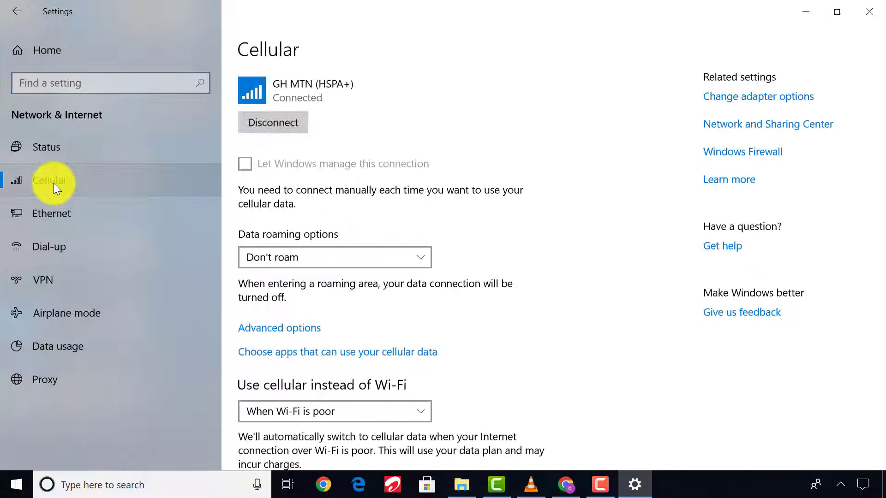
{"action": "scroll", "coordinate": [387, 307], "scroll_direction": "down", "scroll_amount": 2}
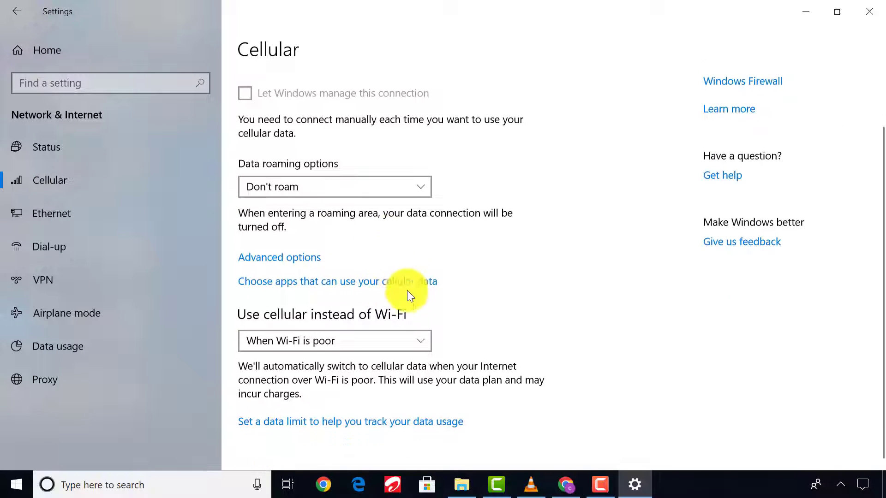
- Turn 'Let apps use my cellular data' Off, then return to the Settings home page
{"action": "left_click", "coordinate": [288, 282]}
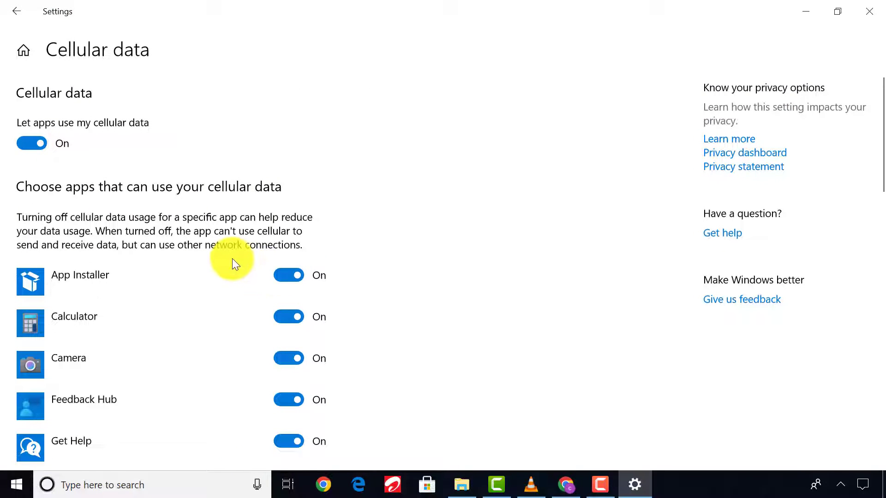
{"action": "scroll", "coordinate": [229, 267], "scroll_direction": "down", "scroll_amount": 6}
{"action": "scroll", "coordinate": [226, 271], "scroll_direction": "down", "scroll_amount": 10}
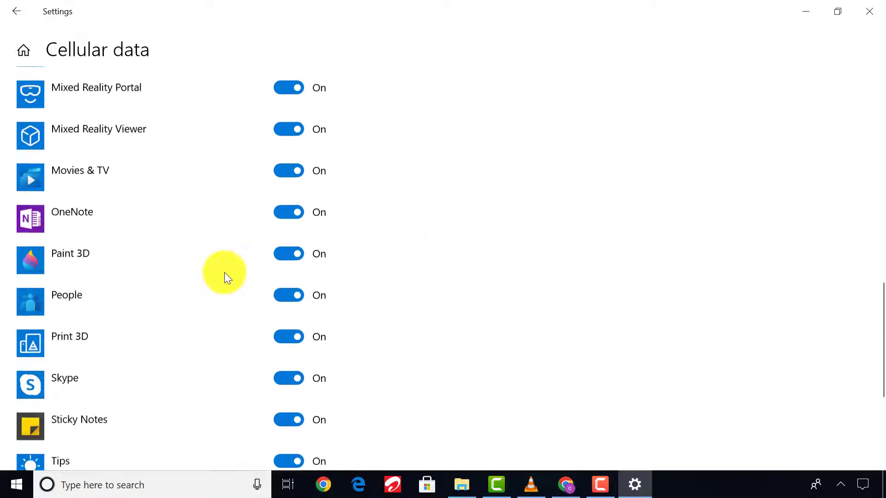
{"action": "scroll", "coordinate": [225, 272], "scroll_direction": "up", "scroll_amount": 15}
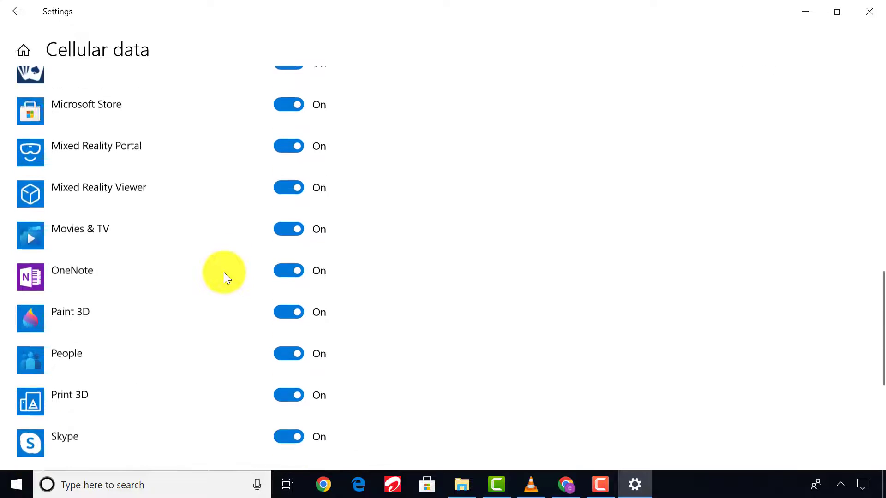
{"action": "scroll", "coordinate": [223, 272], "scroll_direction": "up", "scroll_amount": 3}
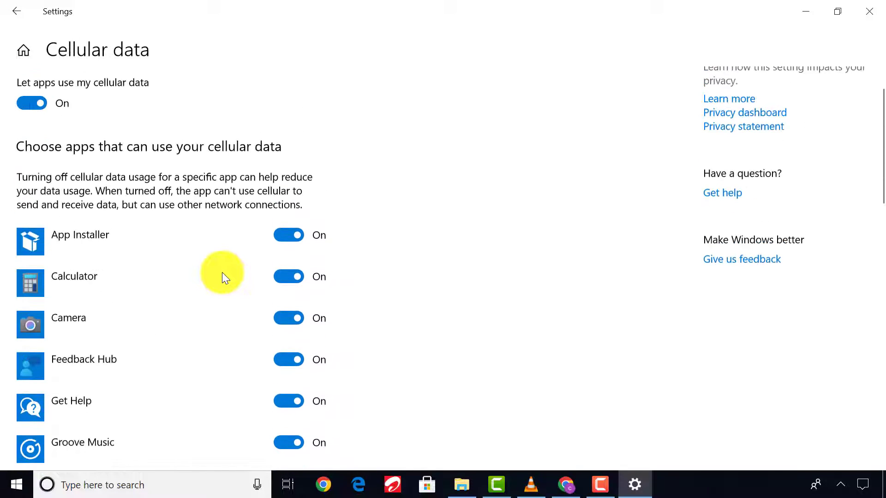
{"action": "scroll", "coordinate": [121, 198], "scroll_direction": "up", "scroll_amount": 1}
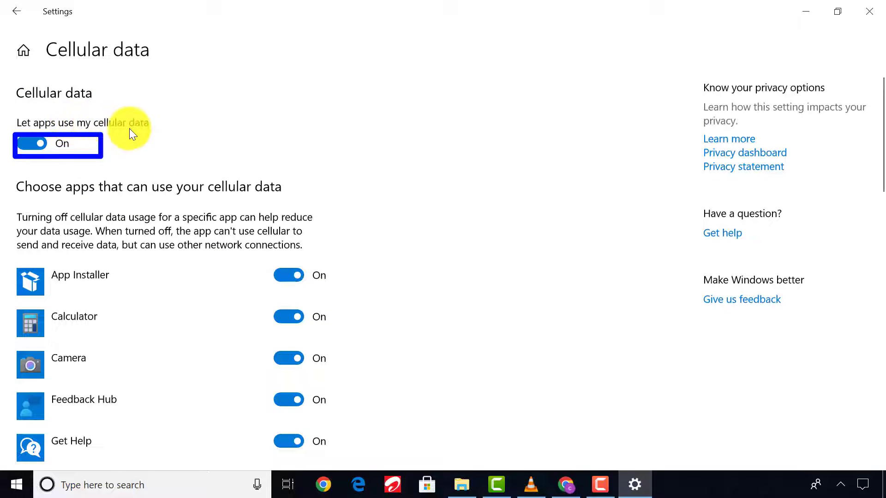
{"action": "left_click", "coordinate": [39, 147]}
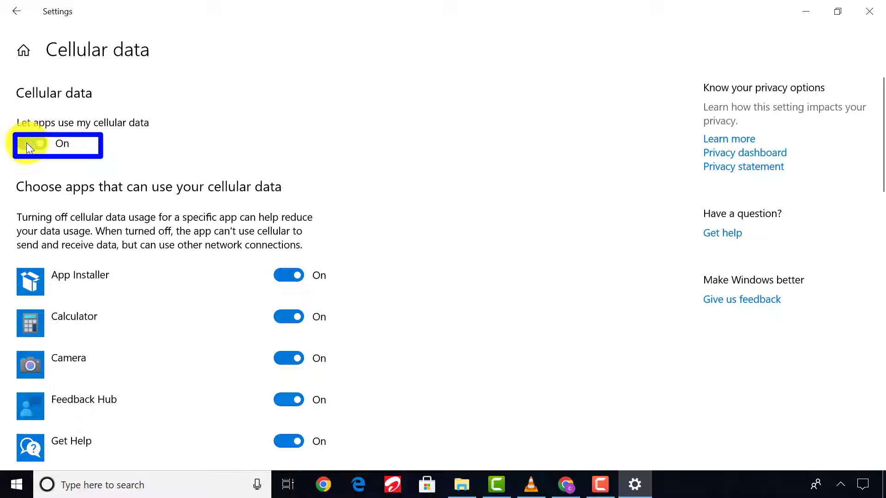
{"action": "scroll", "coordinate": [173, 254], "scroll_direction": "down", "scroll_amount": 1}
{"action": "scroll", "coordinate": [173, 254], "scroll_direction": "down", "scroll_amount": 15}
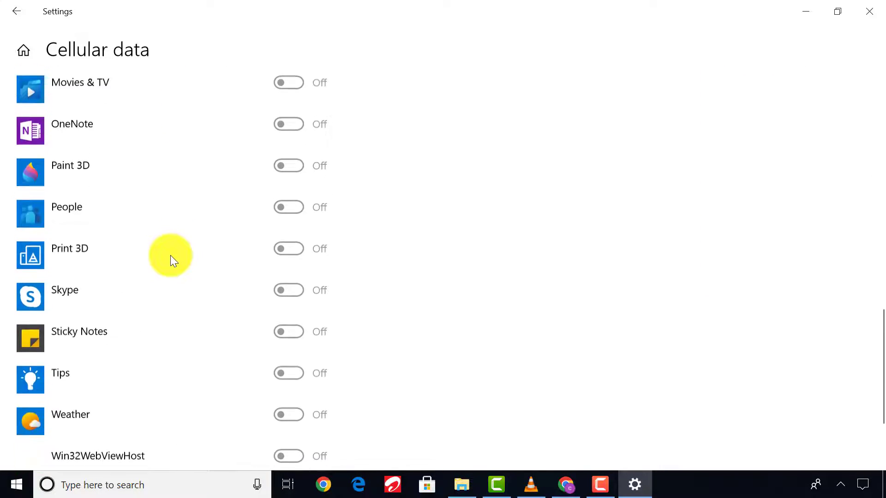
{"action": "scroll", "coordinate": [170, 256], "scroll_direction": "up", "scroll_amount": 15}
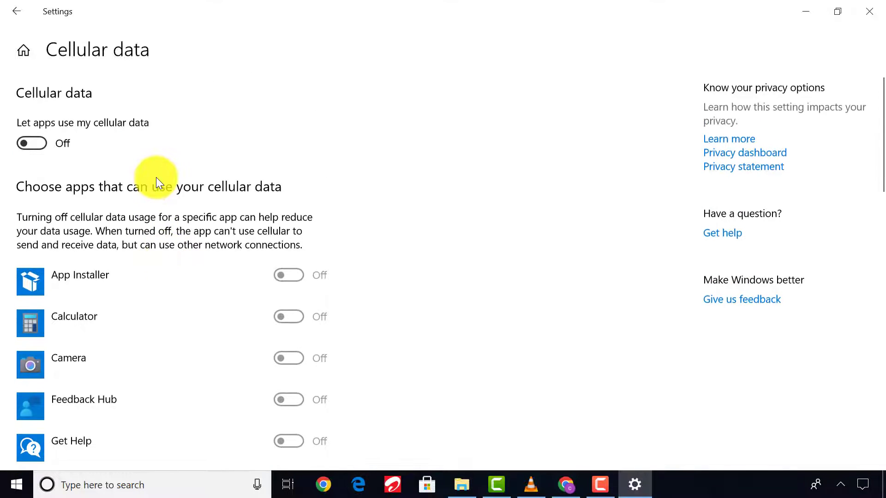
{"action": "left_click", "coordinate": [31, 53]}
- Go back to Cellular settings and view the Ethernet connection's adapter properties
{"action": "left_click", "coordinate": [18, 10]}
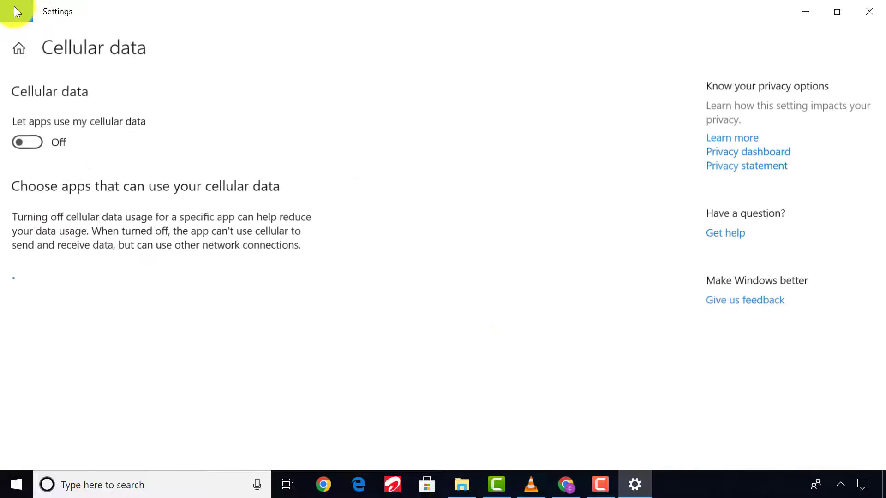
{"action": "left_click", "coordinate": [17, 10]}
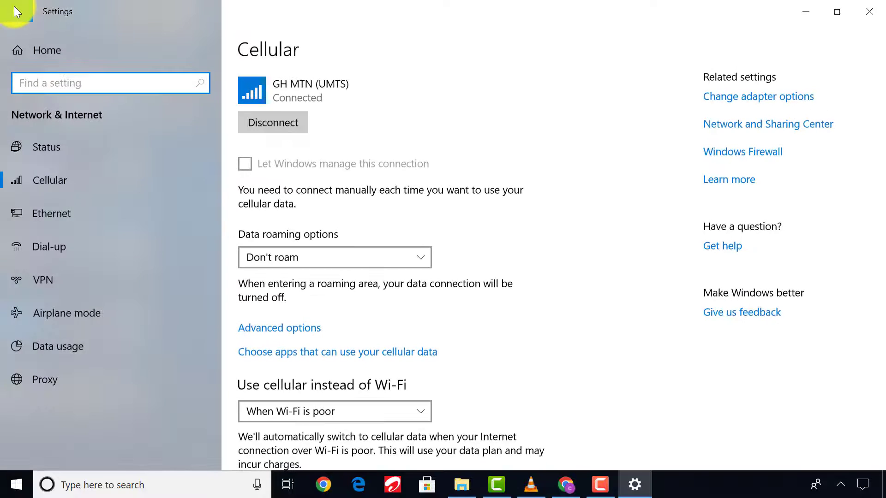
{"action": "left_click", "coordinate": [47, 214]}
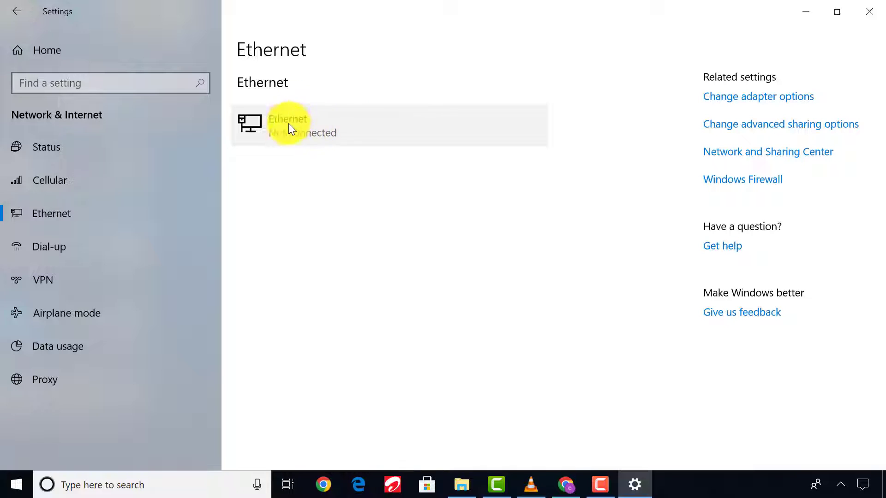
{"action": "left_click", "coordinate": [304, 128]}
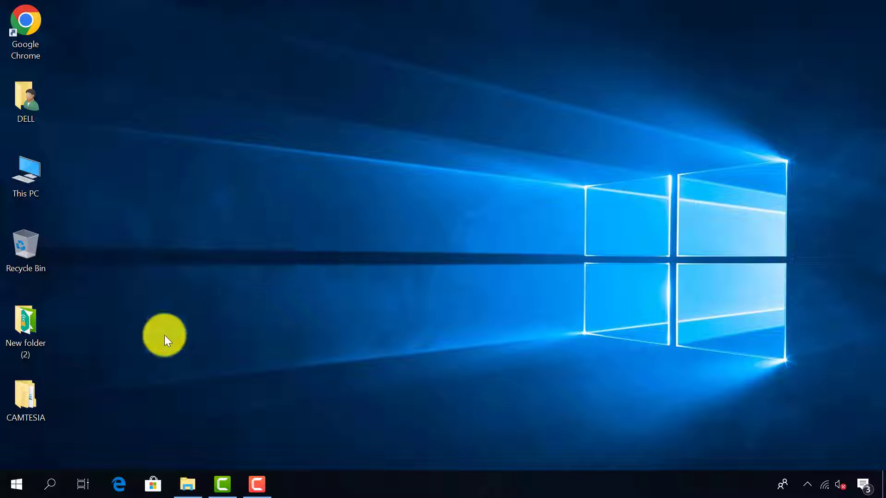
- Launch Control Panel by searching 'control panel' and open Administrative Tools maximised
{"action": "left_click", "coordinate": [47, 485]}
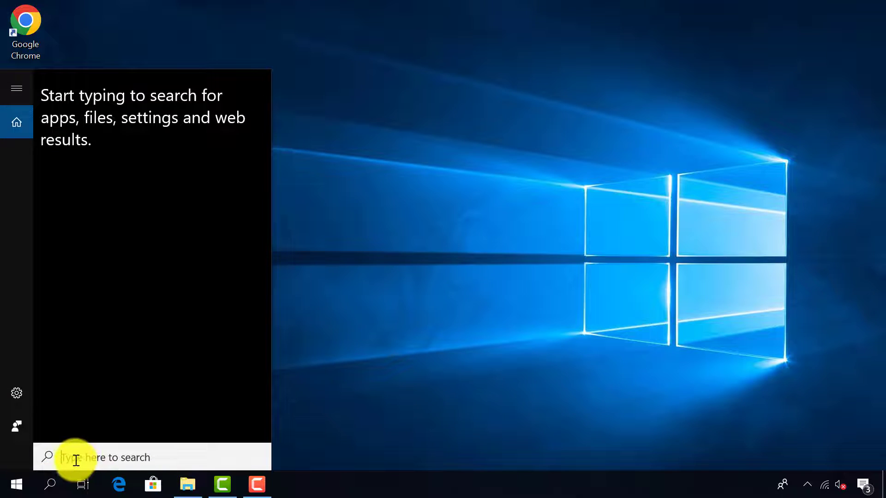
{"action": "type", "text": "control "}
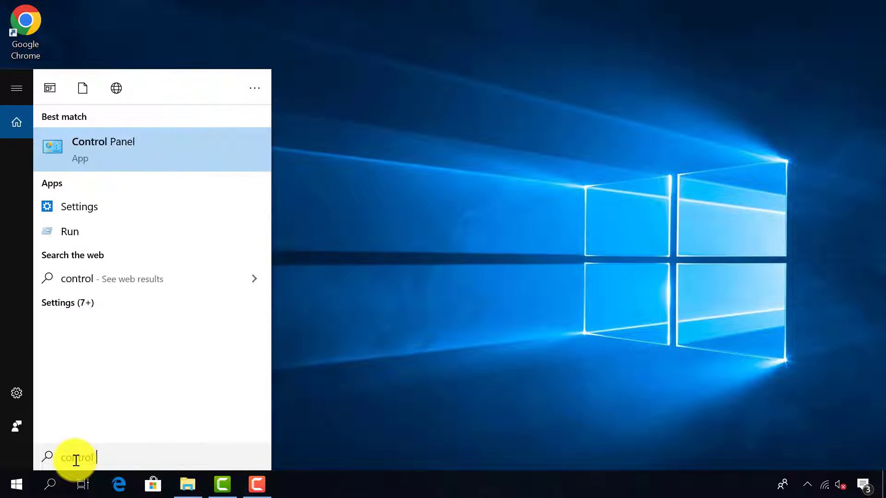
{"action": "type", "text": "panel"}
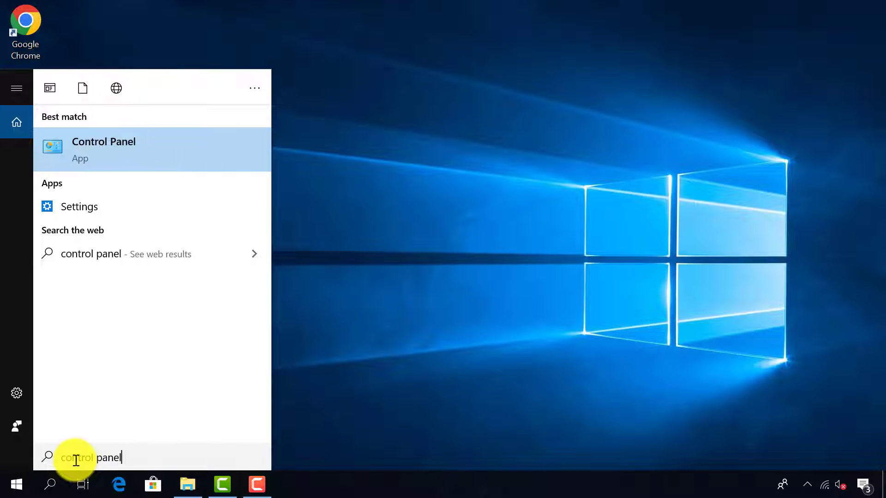
{"action": "key", "text": "Return"}
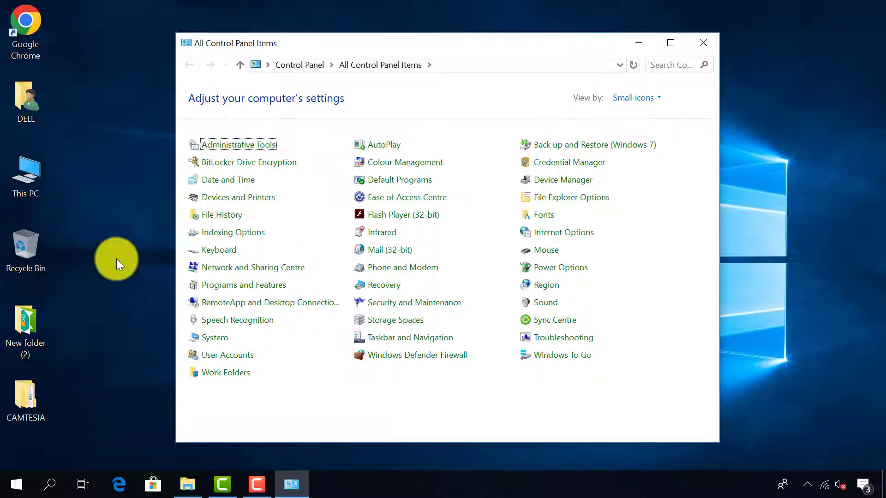
{"action": "left_click", "coordinate": [242, 146]}
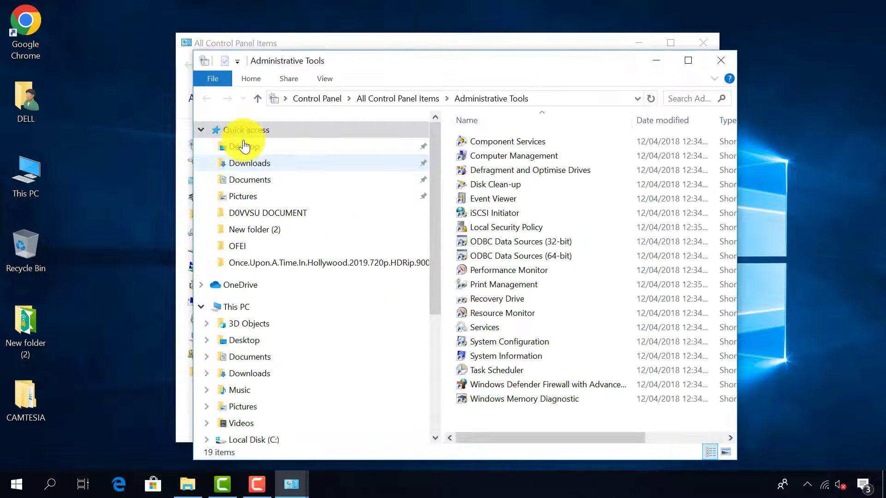
{"action": "left_click", "coordinate": [697, 64]}
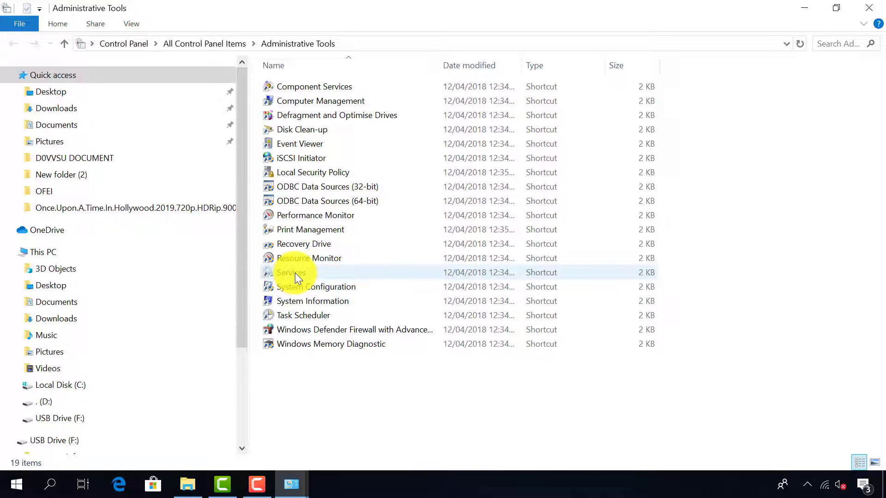
- Open Services, find Windows Update in the list and open its Properties dialog
{"action": "double_click", "coordinate": [295, 273]}
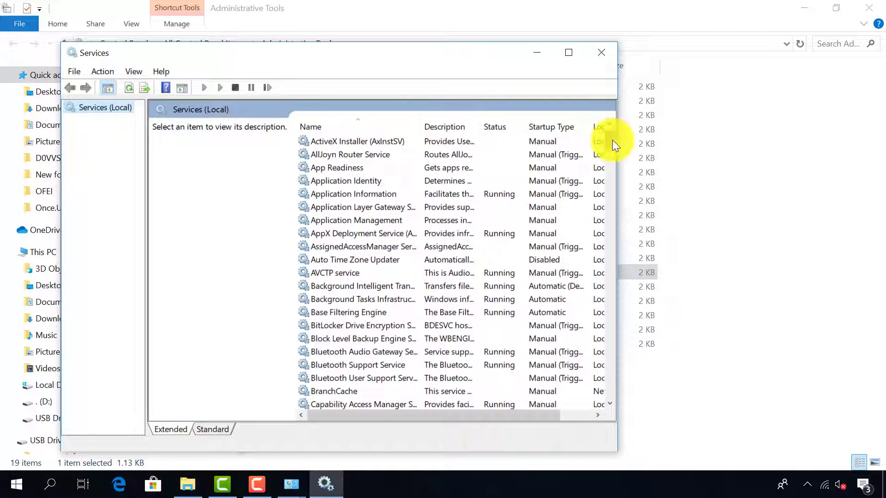
{"action": "left_click_drag", "start_coordinate": [613, 139], "coordinate": [571, 344]}
{"action": "scroll", "coordinate": [359, 303], "scroll_direction": "down", "scroll_amount": 7}
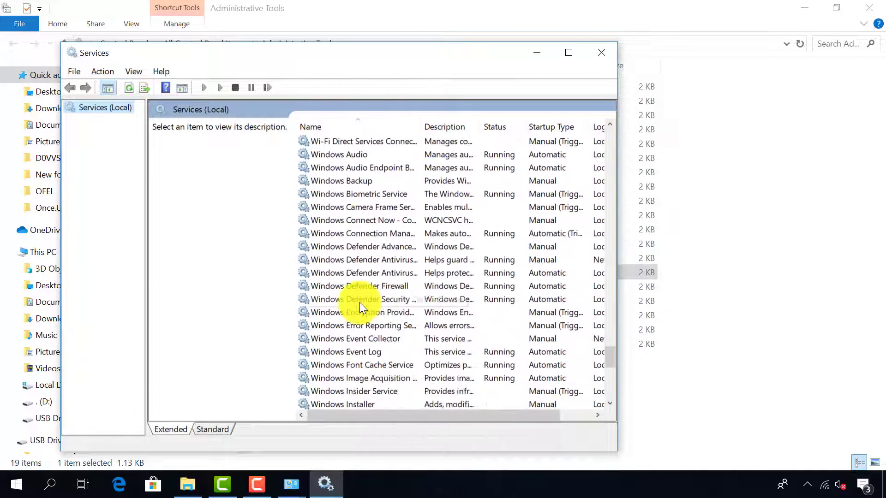
{"action": "scroll", "coordinate": [361, 299], "scroll_direction": "down", "scroll_amount": 6}
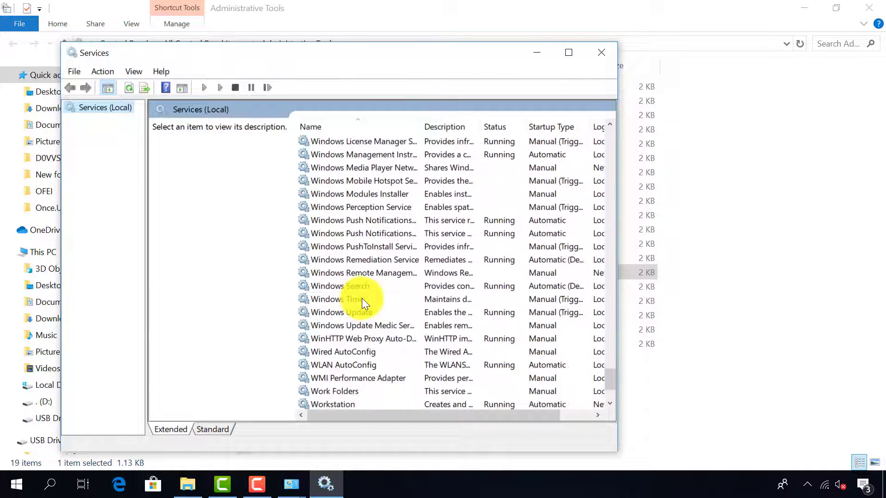
{"action": "scroll", "coordinate": [363, 299], "scroll_direction": "up", "scroll_amount": 2}
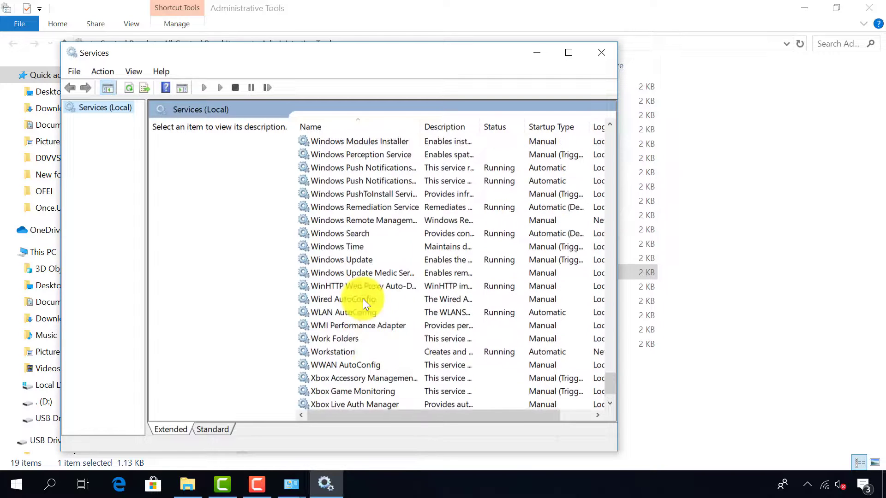
{"action": "double_click", "coordinate": [351, 299]}
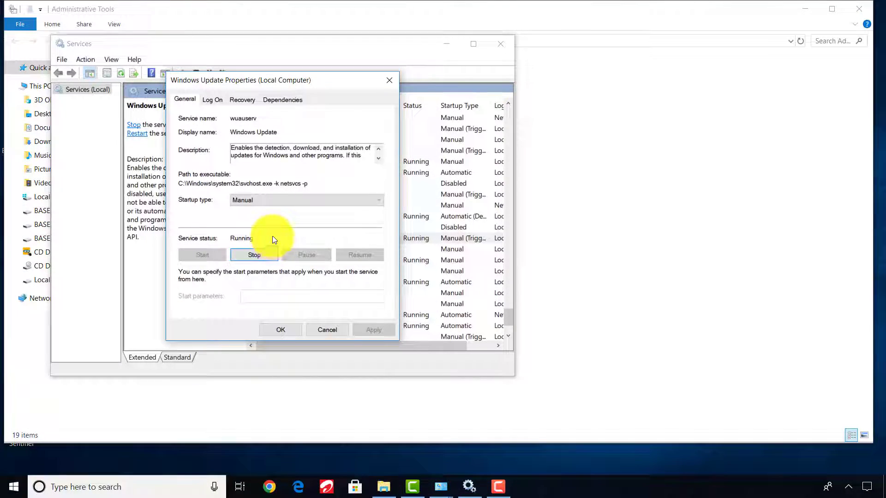
- Stop the Windows Update service, set its startup type to Disabled, and apply
{"action": "left_click", "coordinate": [255, 254]}
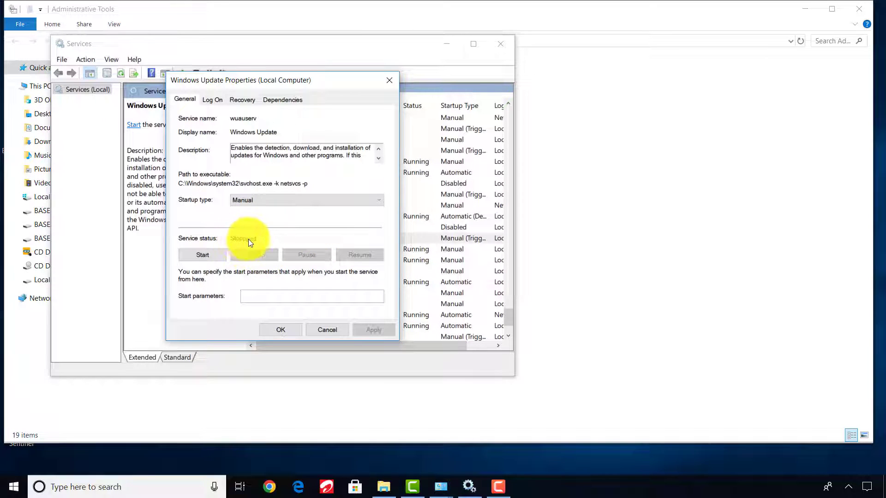
{"action": "left_click", "coordinate": [376, 201]}
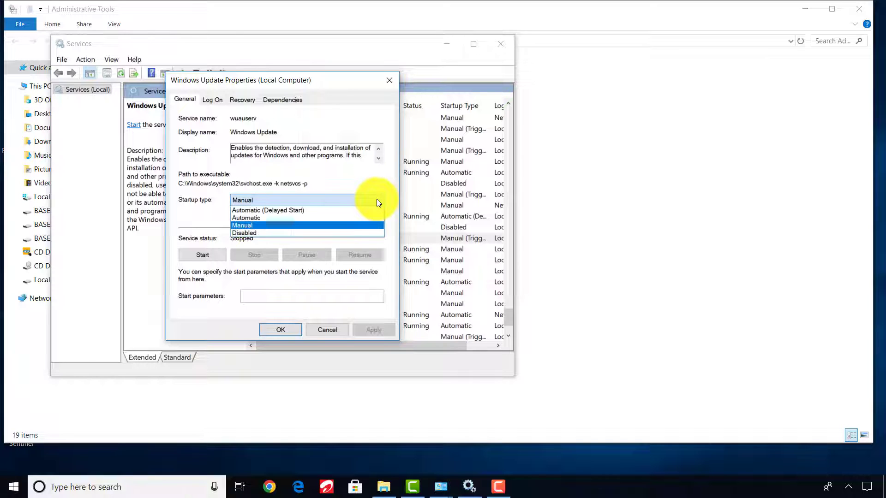
{"action": "left_click", "coordinate": [306, 233]}
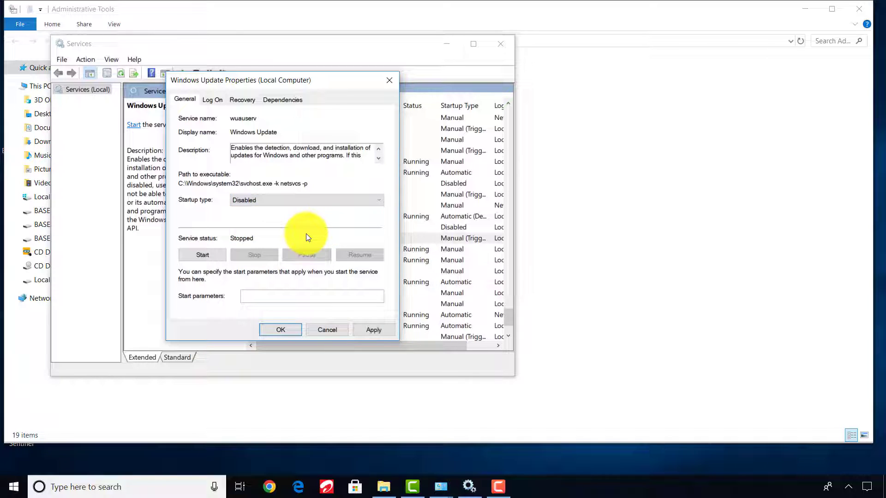
{"action": "left_click", "coordinate": [382, 332]}
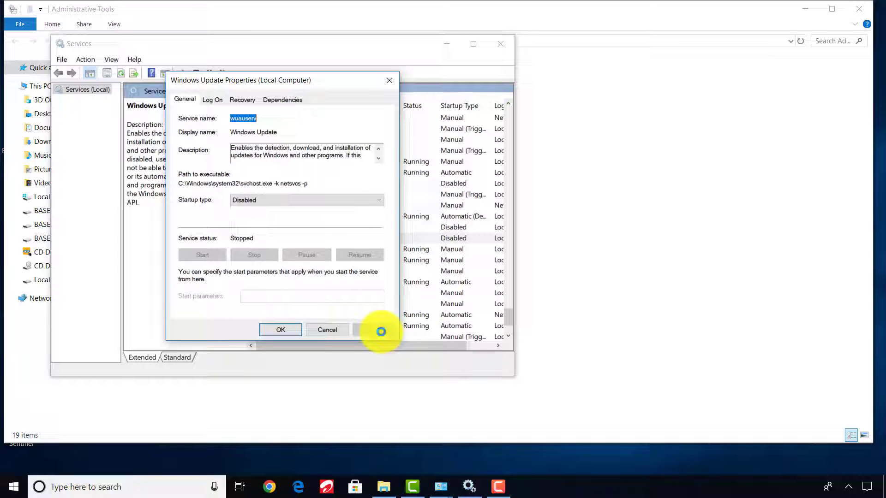
{"action": "left_click", "coordinate": [290, 332]}
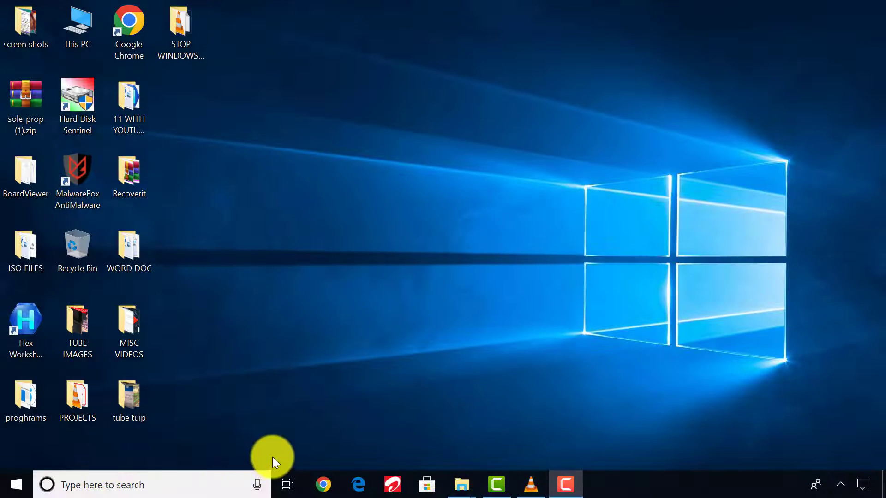
- Launch the MMC console by searching 'MMC'
{"action": "left_click", "coordinate": [131, 483]}
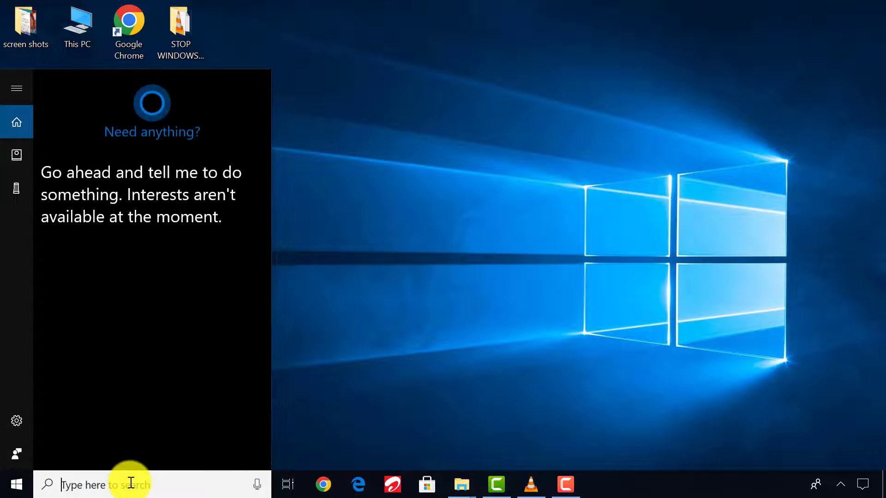
{"action": "type", "text": "MMC"}
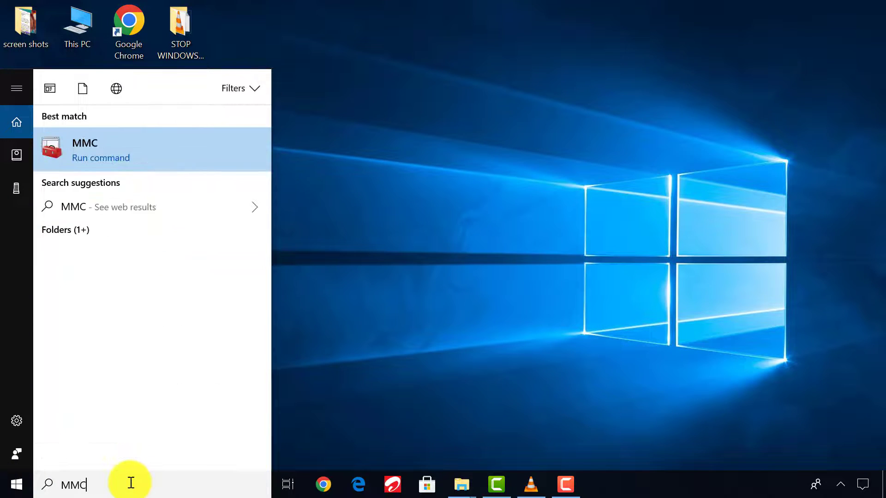
{"action": "key", "text": "Return"}
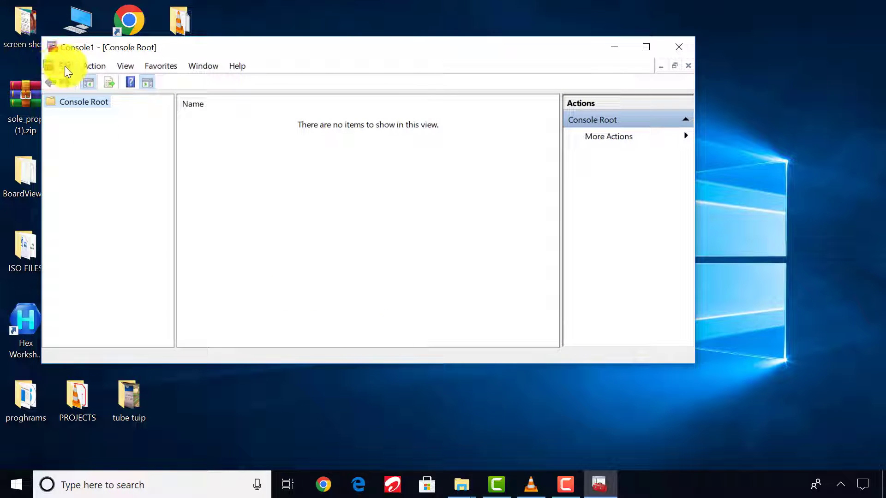
- Add the Group Policy Object Editor snap-in targeting the Local Computer
{"action": "left_click", "coordinate": [61, 65]}
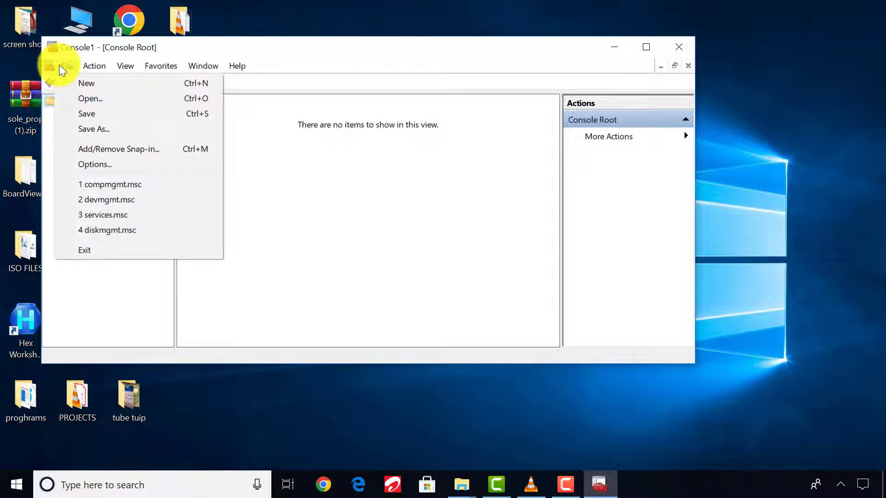
{"action": "left_click", "coordinate": [110, 150]}
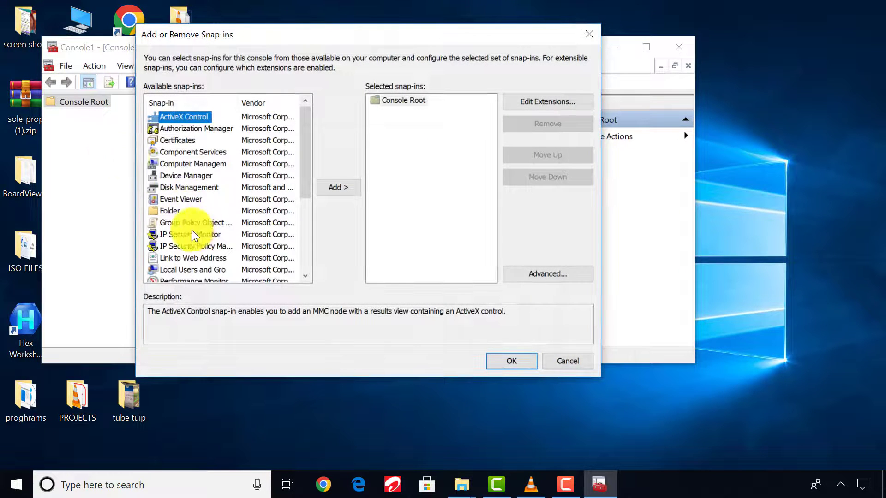
{"action": "left_click", "coordinate": [189, 224]}
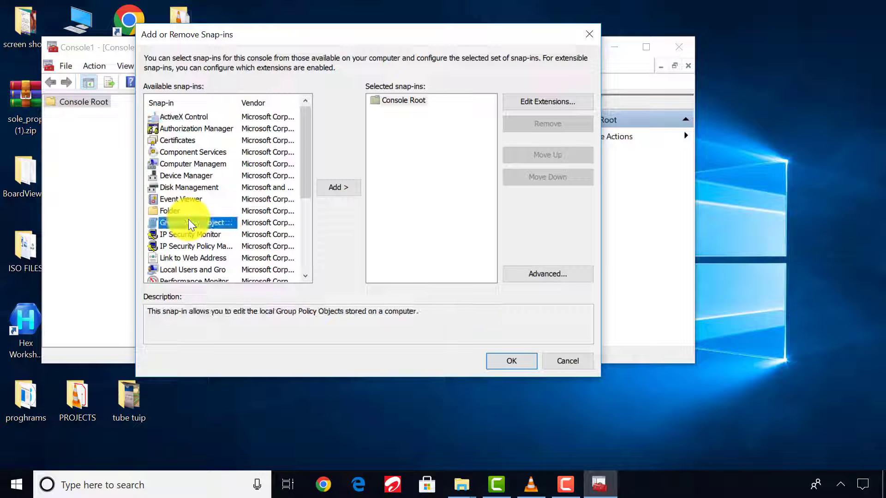
{"action": "double_click", "coordinate": [189, 222]}
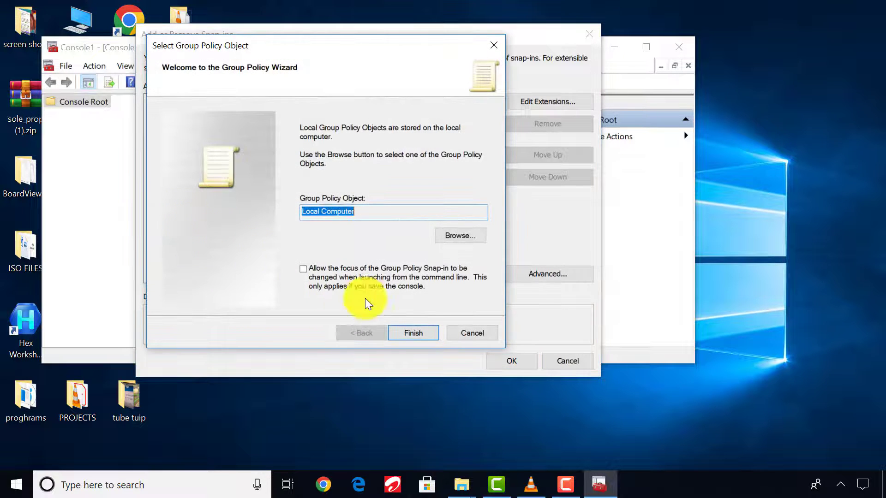
{"action": "left_click", "coordinate": [413, 332]}
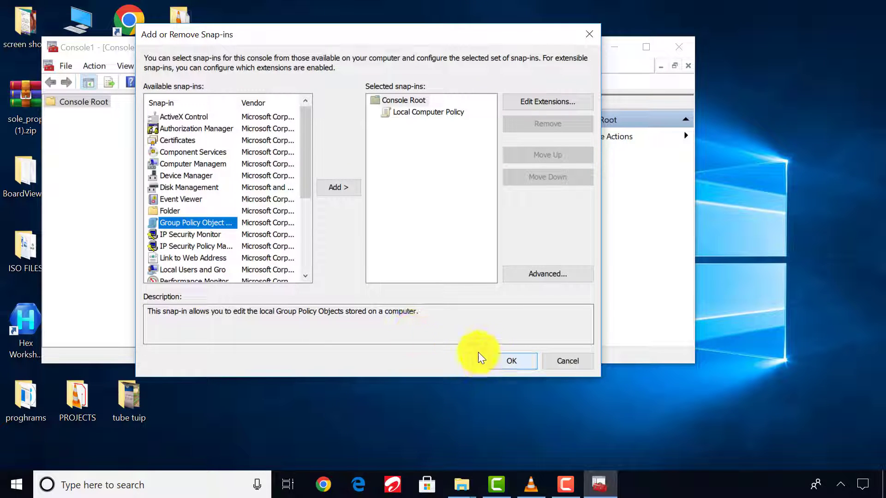
{"action": "left_click", "coordinate": [507, 361]}
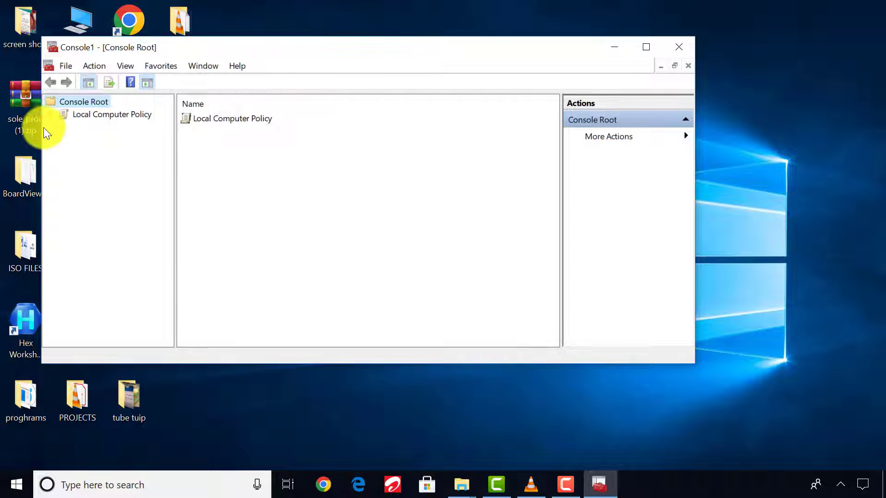
- Expand Local Computer Policy down to Computer Configuration's Administrative Templates
{"action": "double_click", "coordinate": [91, 117]}
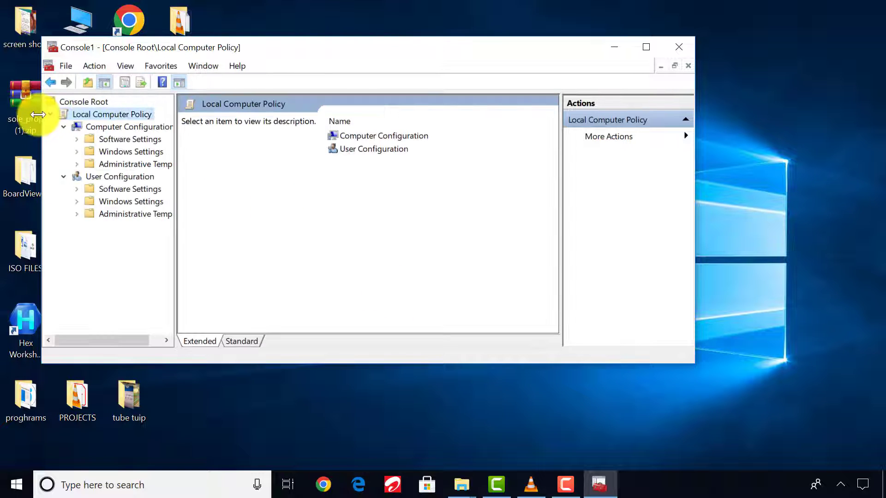
{"action": "left_click", "coordinate": [94, 164]}
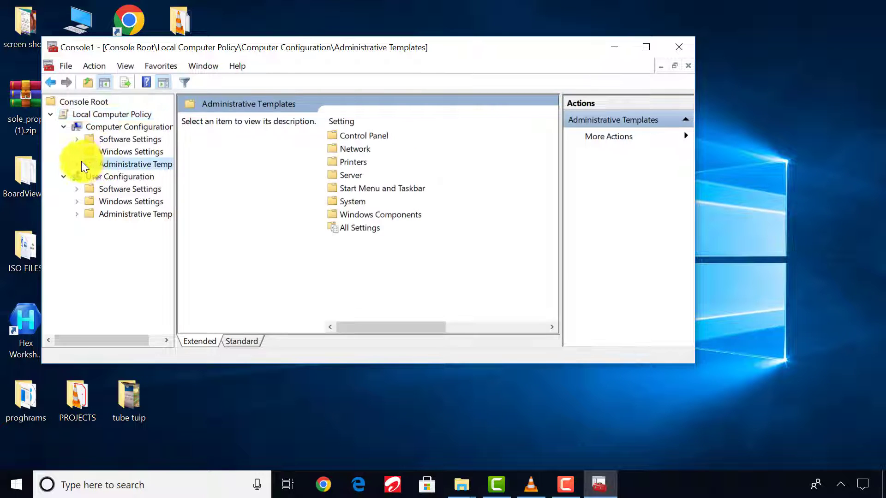
{"action": "left_click", "coordinate": [80, 163]}
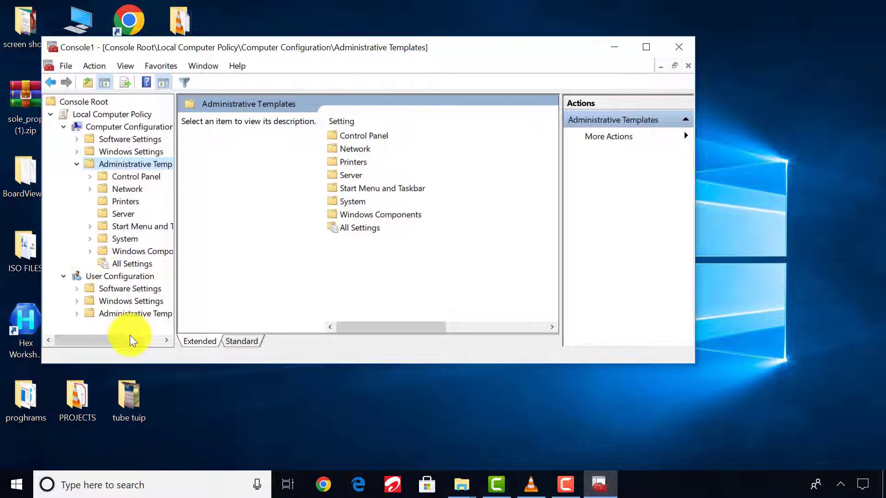
{"action": "left_click_drag", "start_coordinate": [129, 340], "coordinate": [153, 342]}
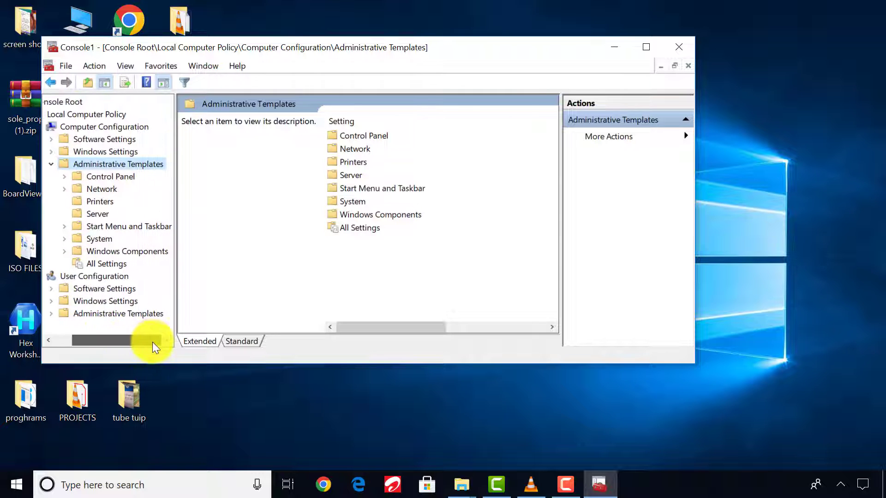
- Select Windows Components > Windows Update and maximise the console window
{"action": "left_click", "coordinate": [67, 251]}
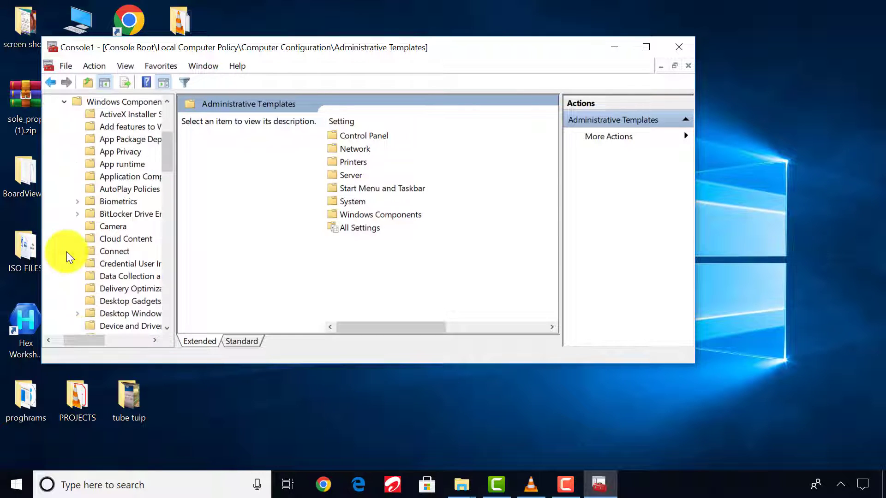
{"action": "scroll", "coordinate": [151, 226], "scroll_direction": "down", "scroll_amount": 4}
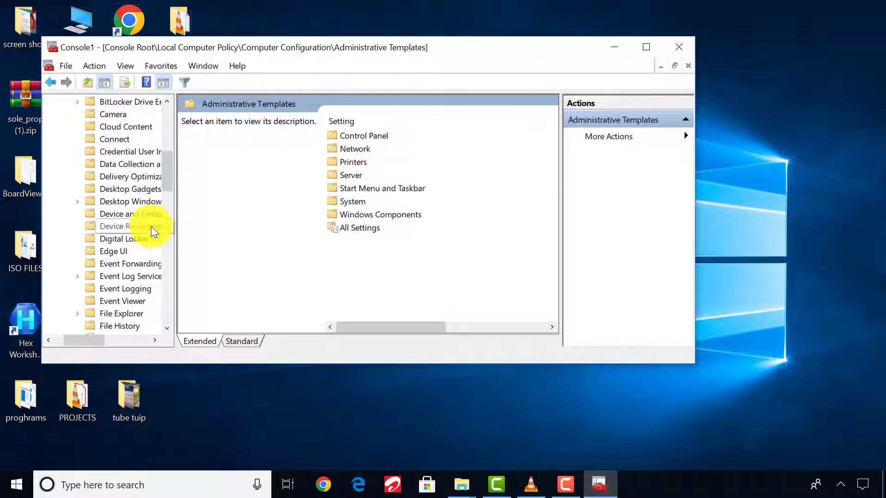
{"action": "scroll", "coordinate": [151, 226], "scroll_direction": "down", "scroll_amount": 11}
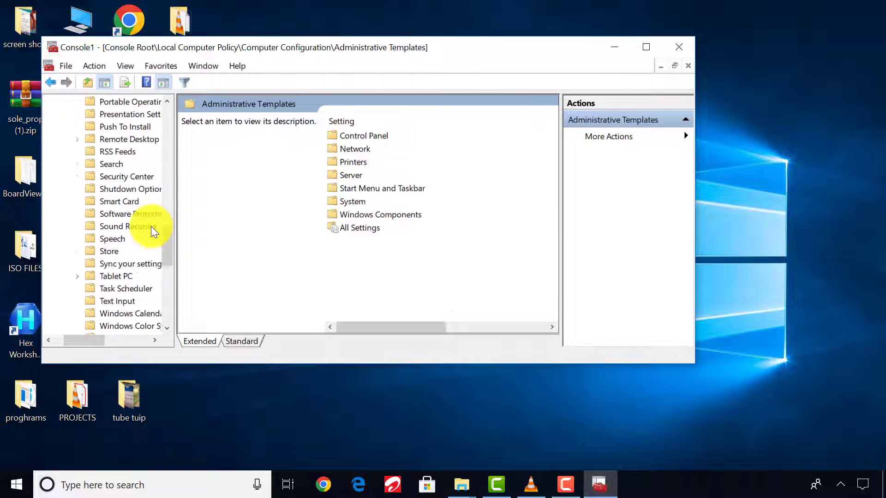
{"action": "scroll", "coordinate": [151, 226], "scroll_direction": "down", "scroll_amount": 3}
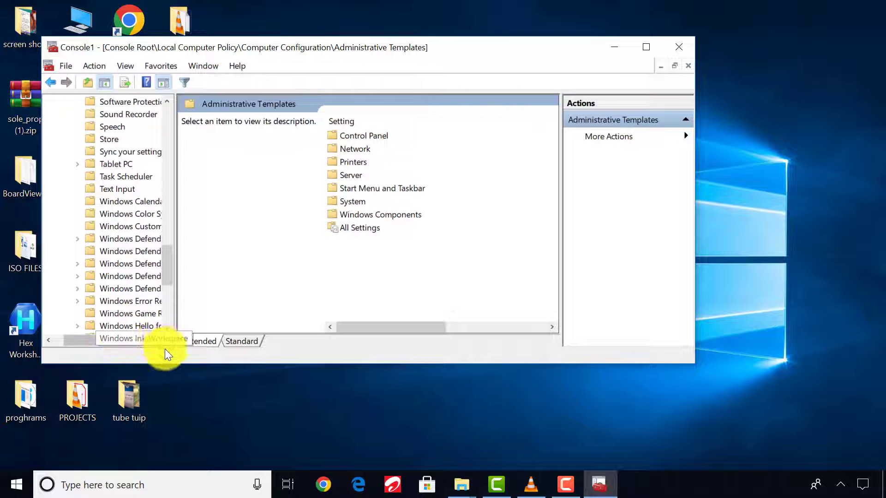
{"action": "left_click", "coordinate": [156, 338]}
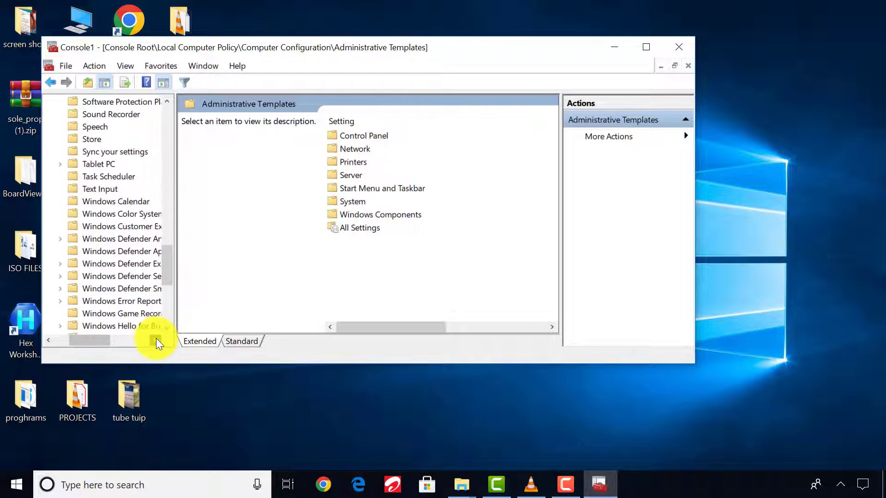
{"action": "scroll", "coordinate": [163, 292], "scroll_direction": "down", "scroll_amount": 6}
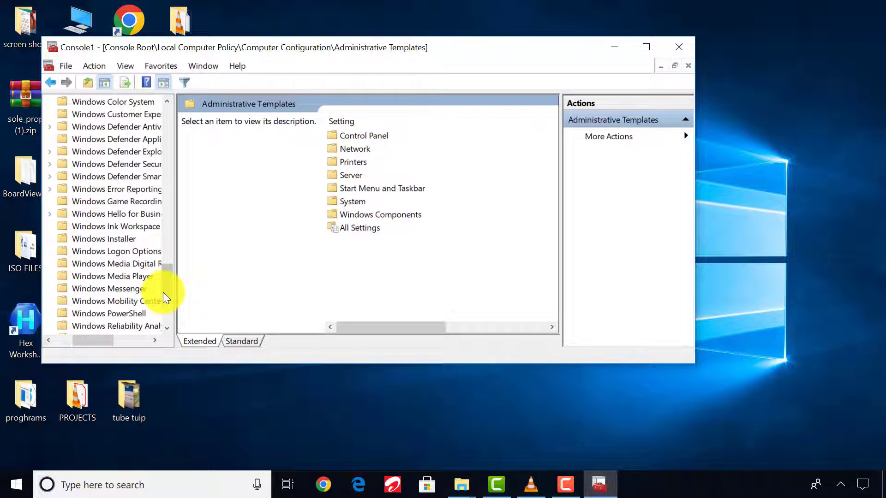
{"action": "scroll", "coordinate": [163, 293], "scroll_direction": "down", "scroll_amount": 2}
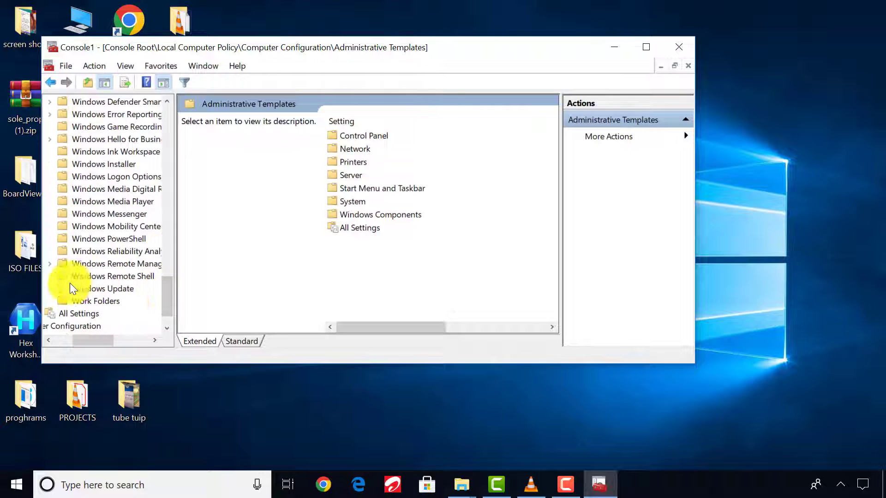
{"action": "left_click", "coordinate": [88, 288]}
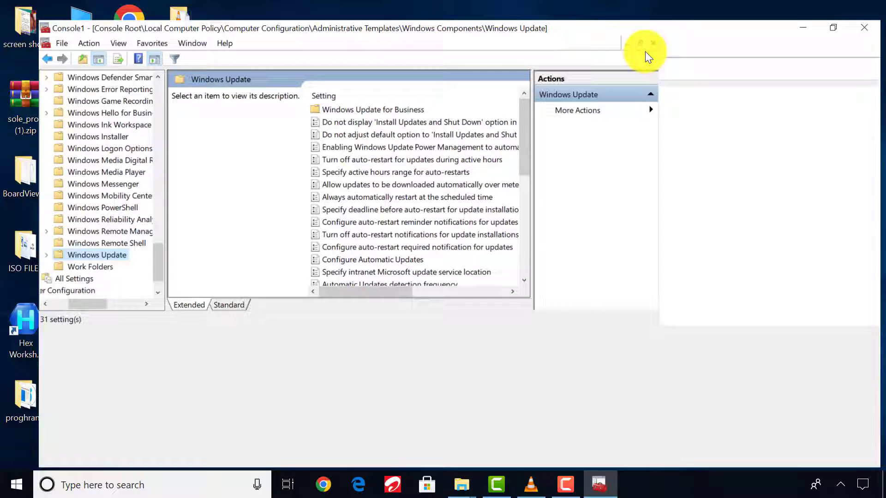
{"action": "left_click", "coordinate": [646, 48]}
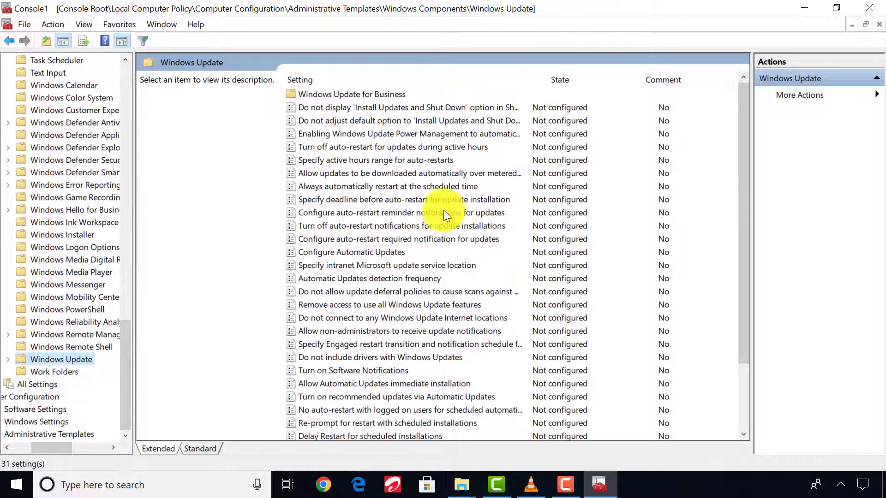
- Disable the Configure Automatic Updates group policy and save the change
{"action": "double_click", "coordinate": [354, 252]}
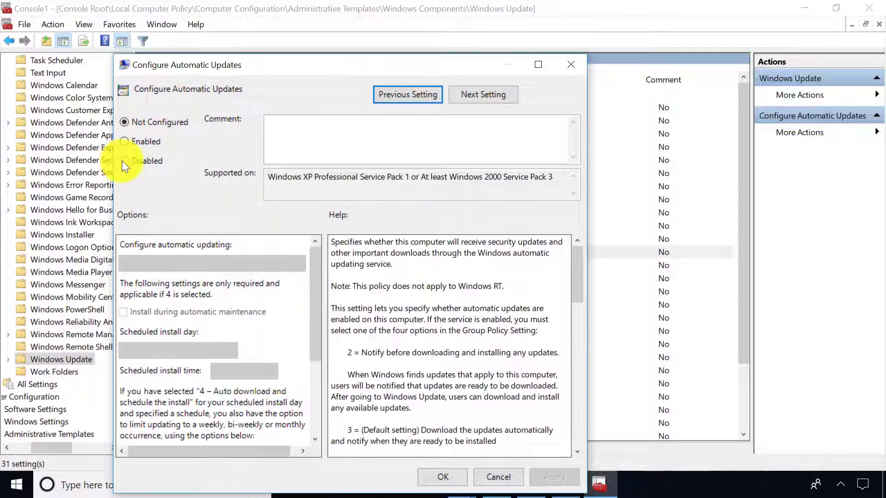
{"action": "left_click", "coordinate": [123, 160]}
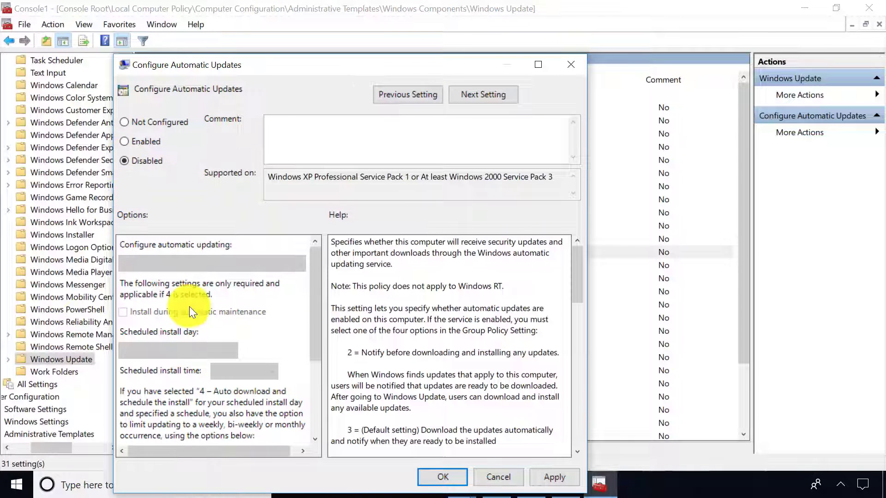
{"action": "left_click", "coordinate": [561, 478]}
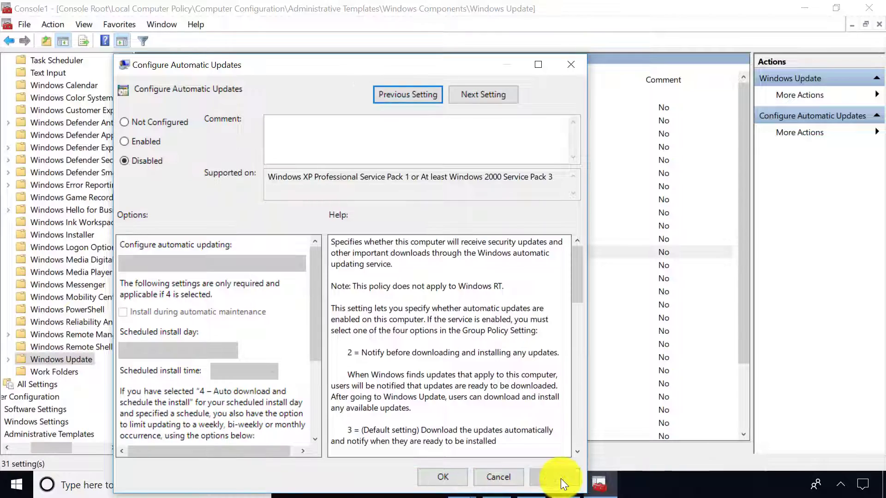
{"action": "left_click", "coordinate": [452, 476]}
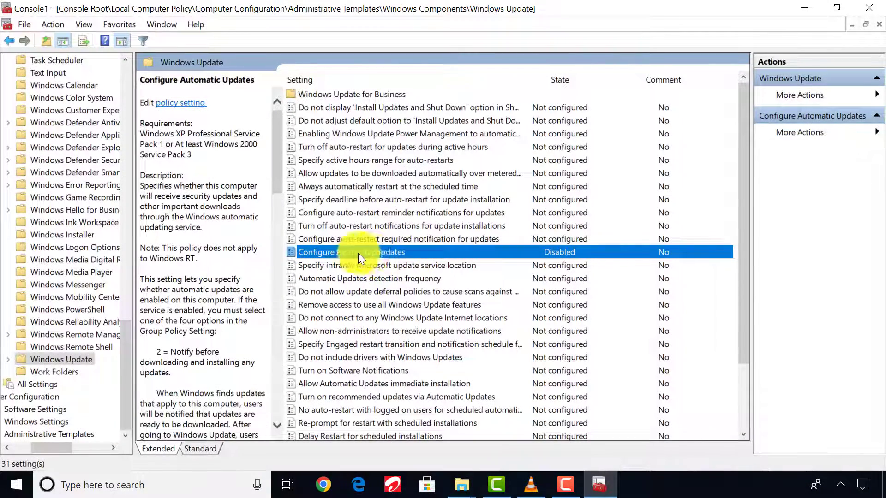
- Enable Configure Automatic Updates with mode '2 - Notify for download and auto install' and save it
{"action": "double_click", "coordinate": [369, 253]}
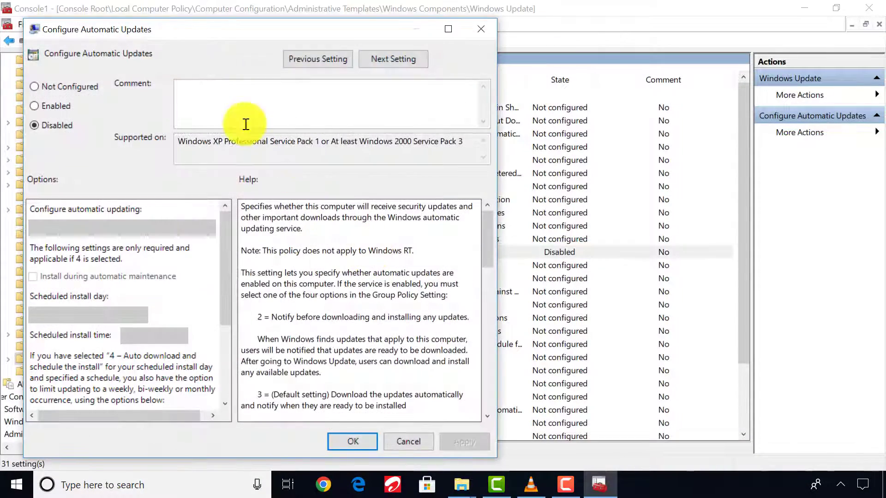
{"action": "left_click", "coordinate": [35, 105]}
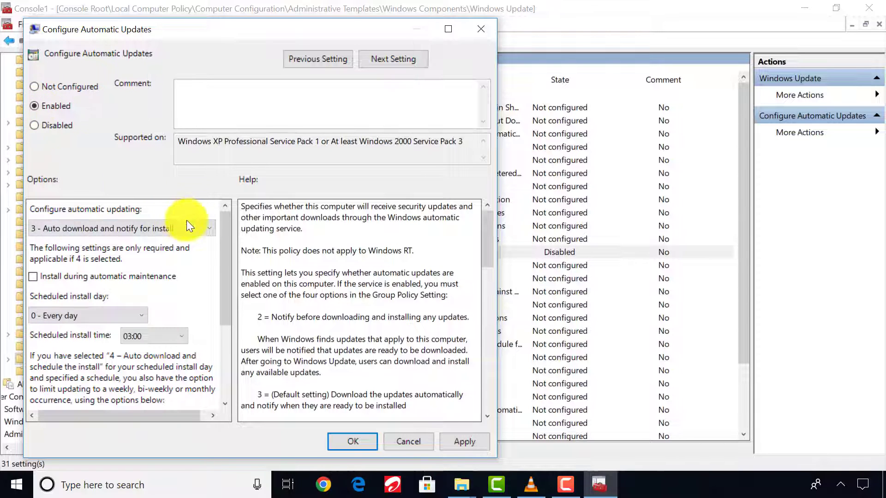
{"action": "left_click", "coordinate": [207, 227]}
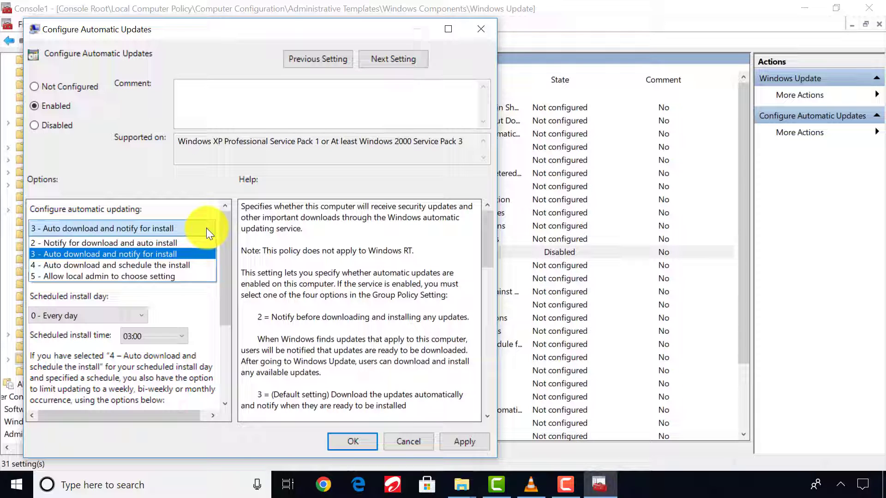
{"action": "left_click", "coordinate": [155, 243]}
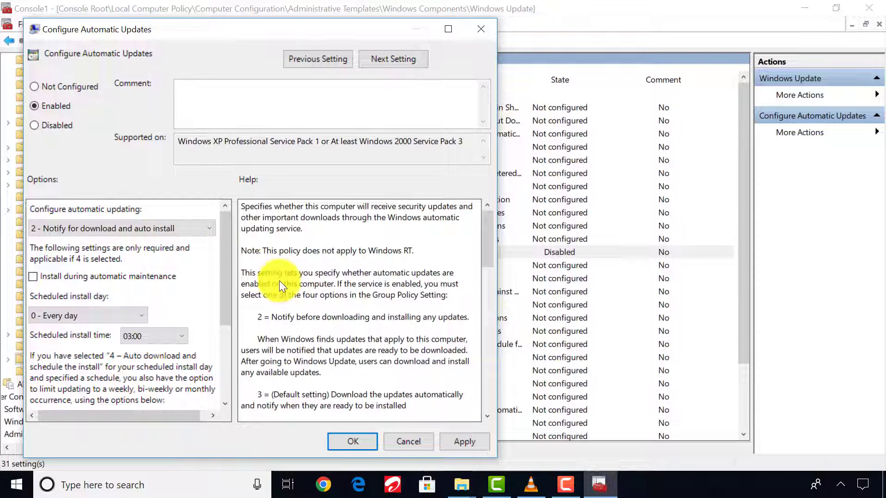
{"action": "left_click", "coordinate": [471, 442]}
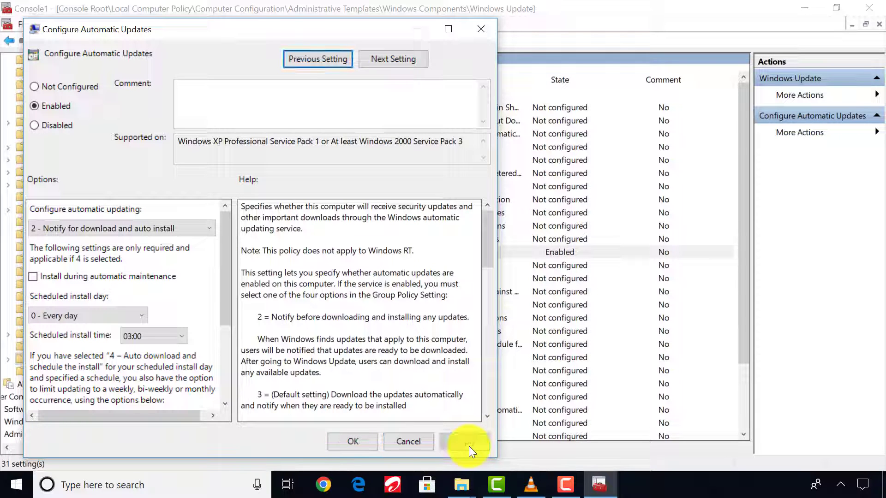
{"action": "left_click", "coordinate": [357, 443]}
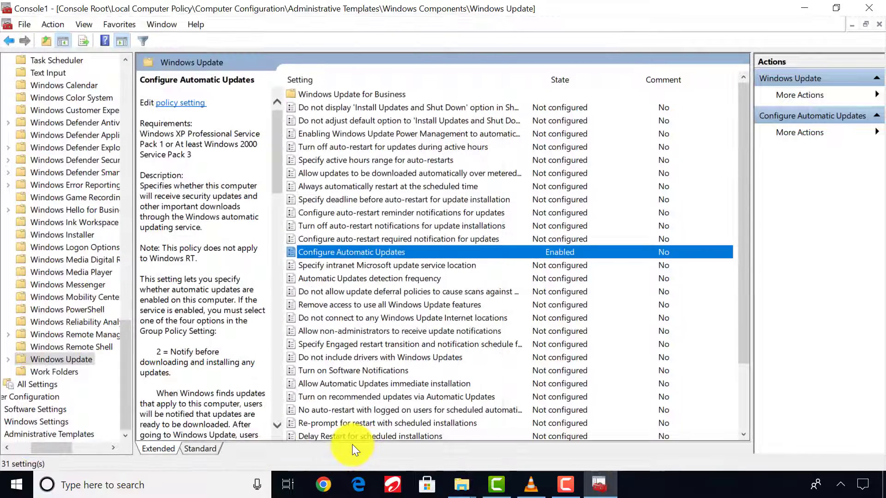